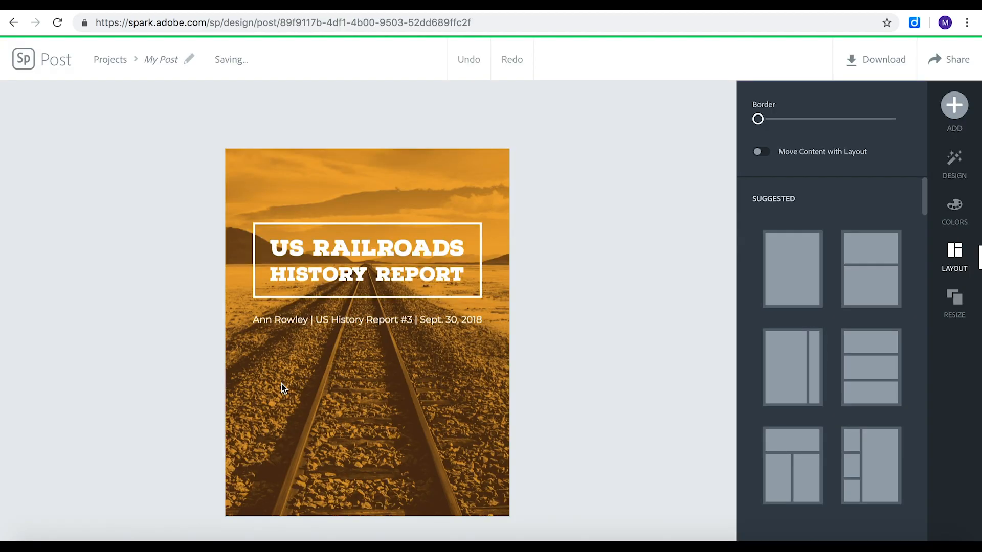
Choose Google Photos as the source for replacing the background image and authorize access with the first listed Google account.
left_click(381, 406)
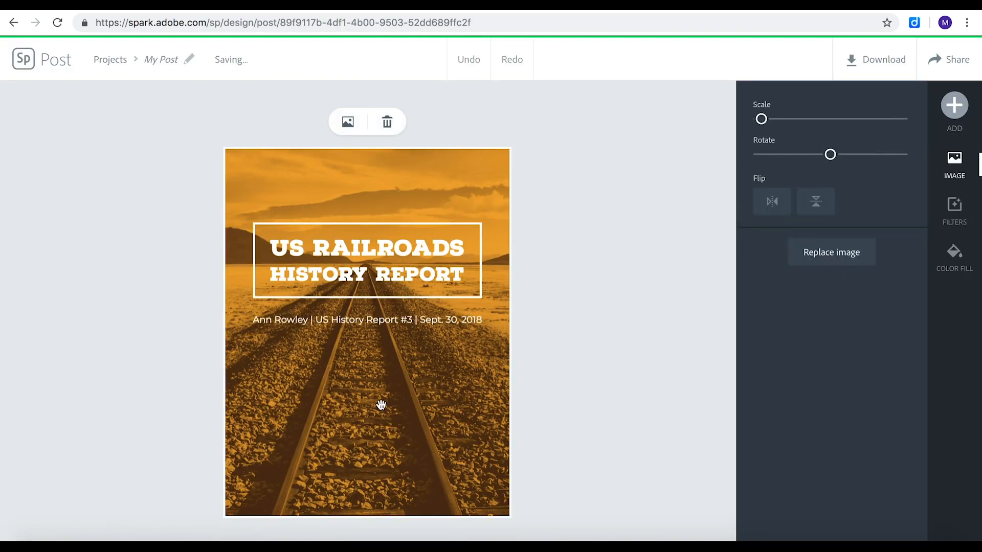
left_click(348, 122)
left_click(801, 364)
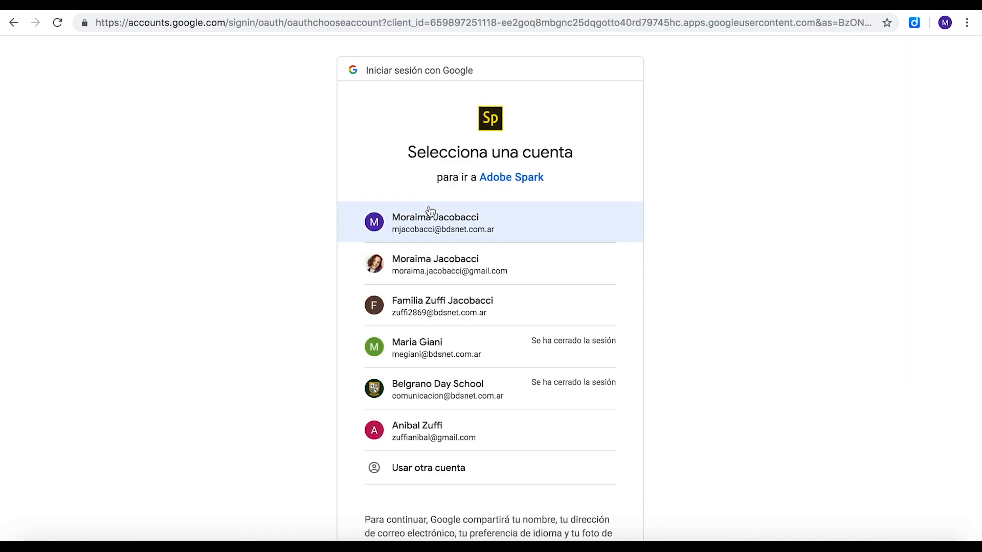
left_click(427, 221)
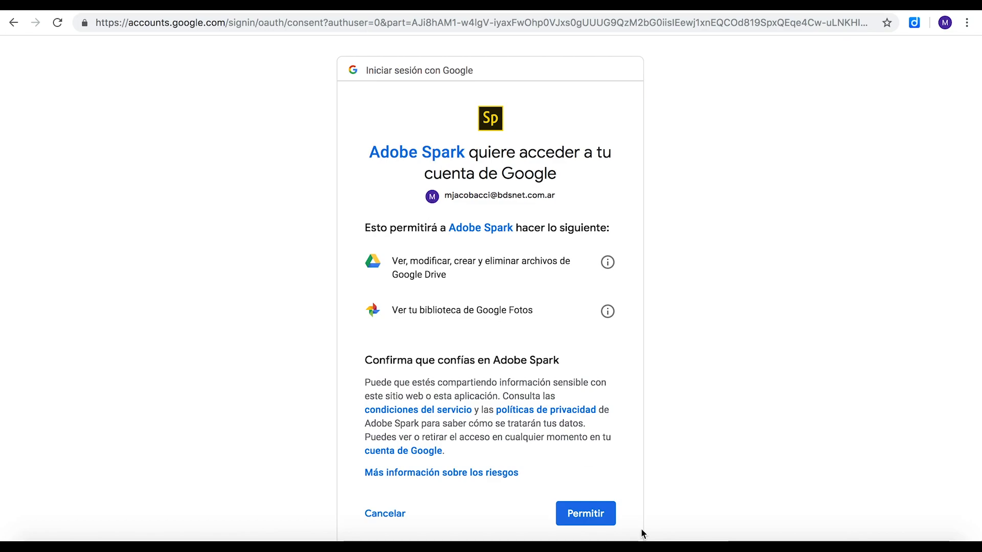
left_click(586, 513)
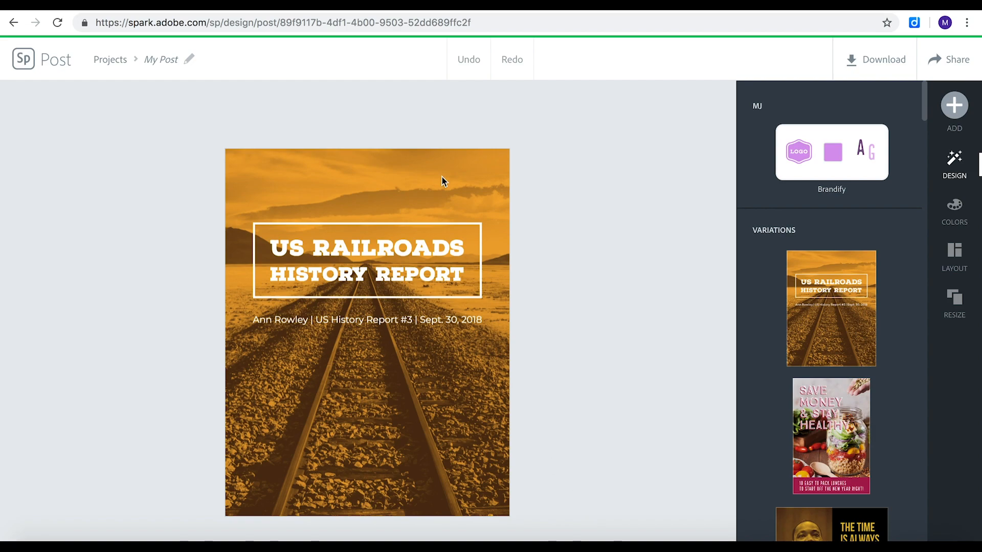
Replace the background image with the Google Photos picture of students working at a desk from the "DM & D CLASS" album.
left_click(442, 177)
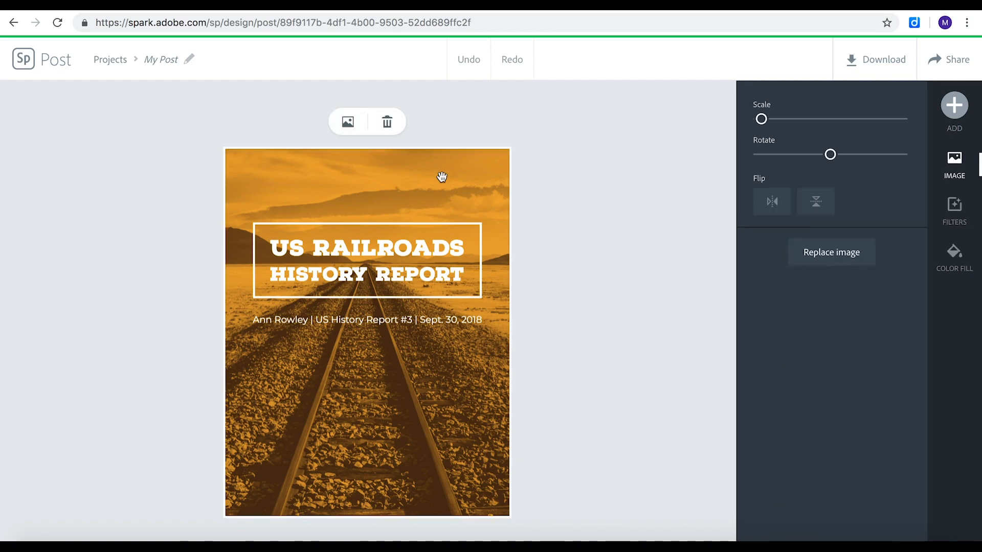
left_click(848, 254)
left_click(809, 364)
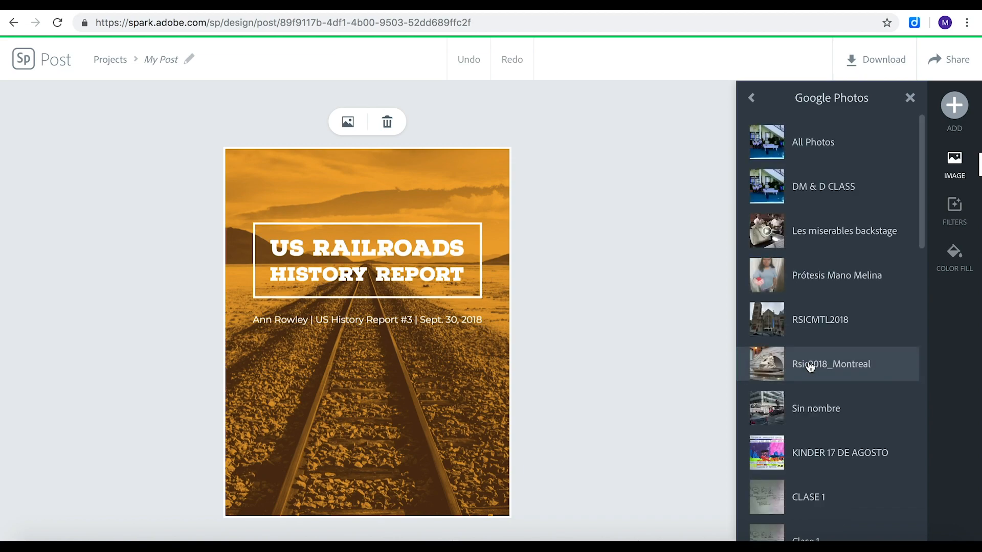
left_click(818, 189)
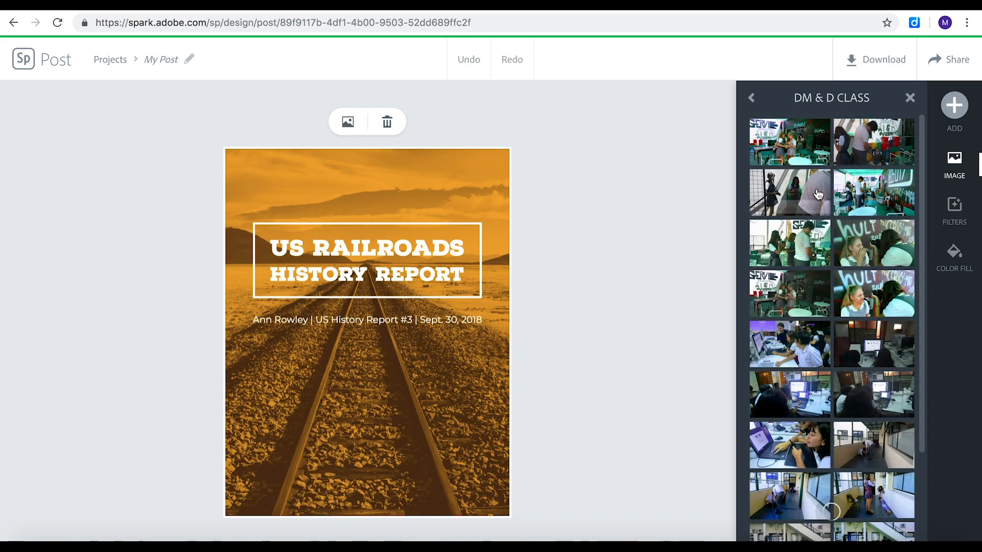
left_click(796, 341)
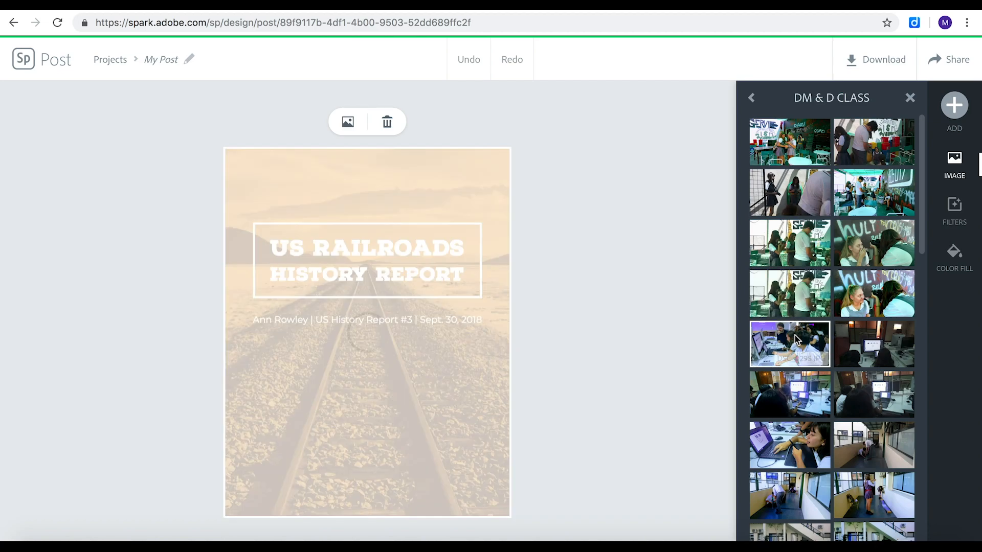
Change the title text to "Digital Media & Design".
left_click(392, 244)
left_click(329, 122)
left_click_drag(529, 265, 285, 188)
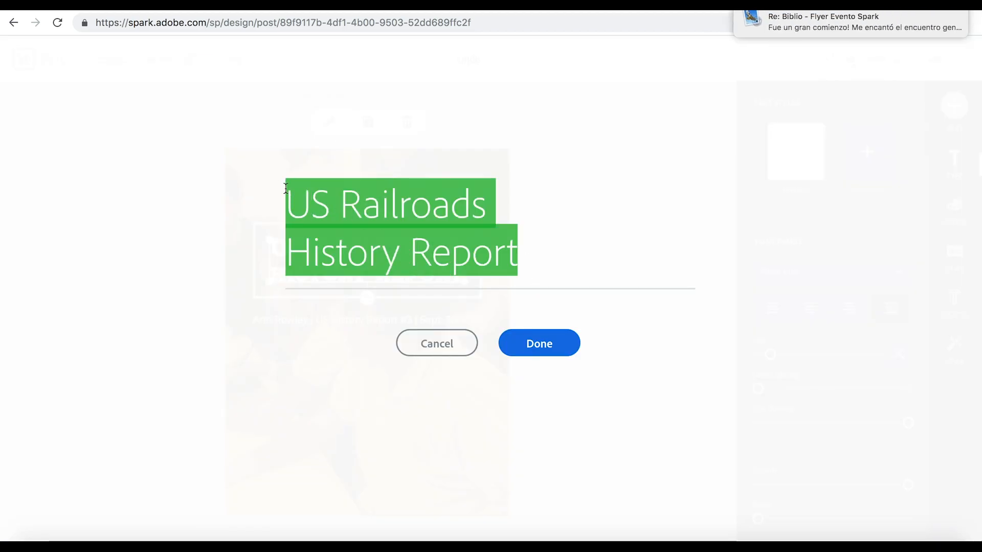
type("dIGI")
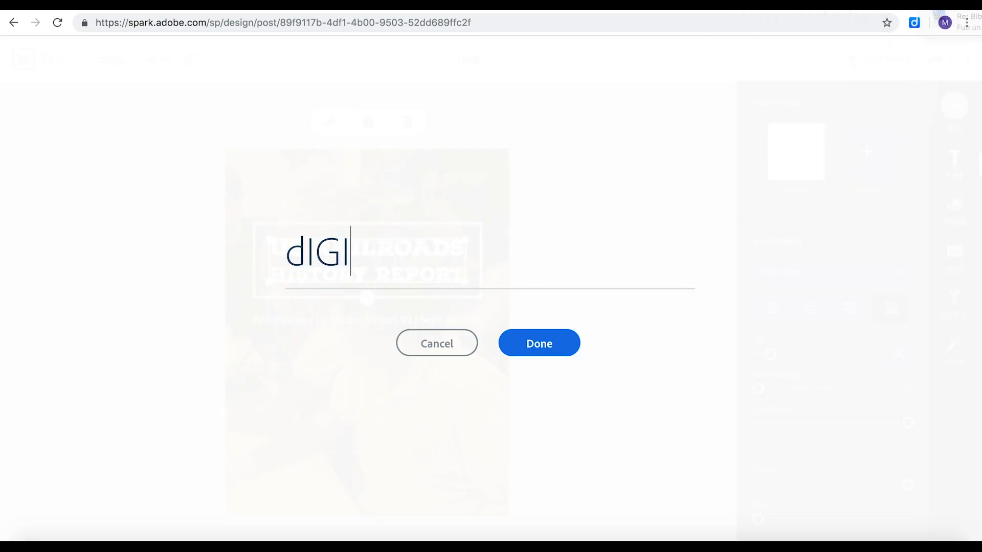
key("BackSpace")
key("BackSpace")
key("BackSpace")
key("BackSpace")
type("Digital Media & Desig")
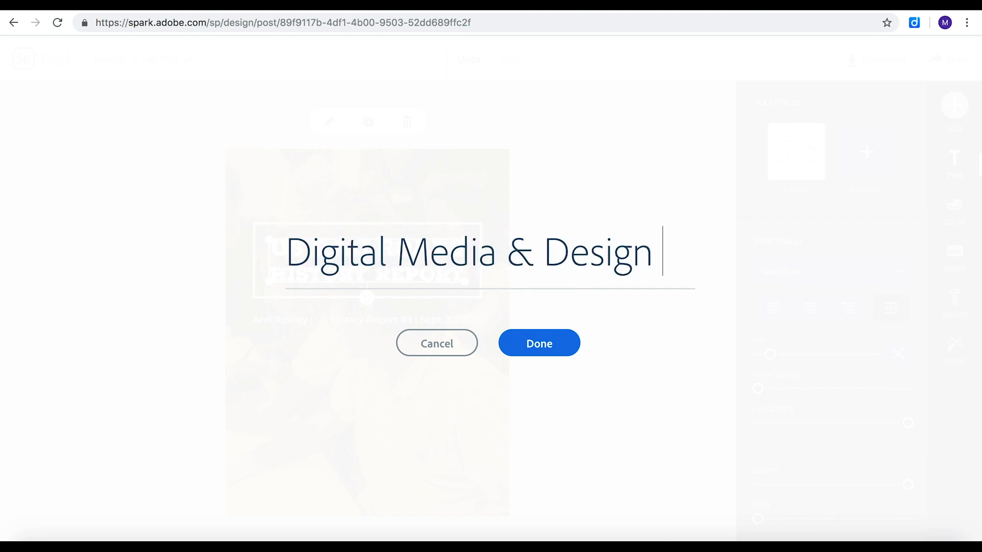
type("n")
left_click(523, 344)
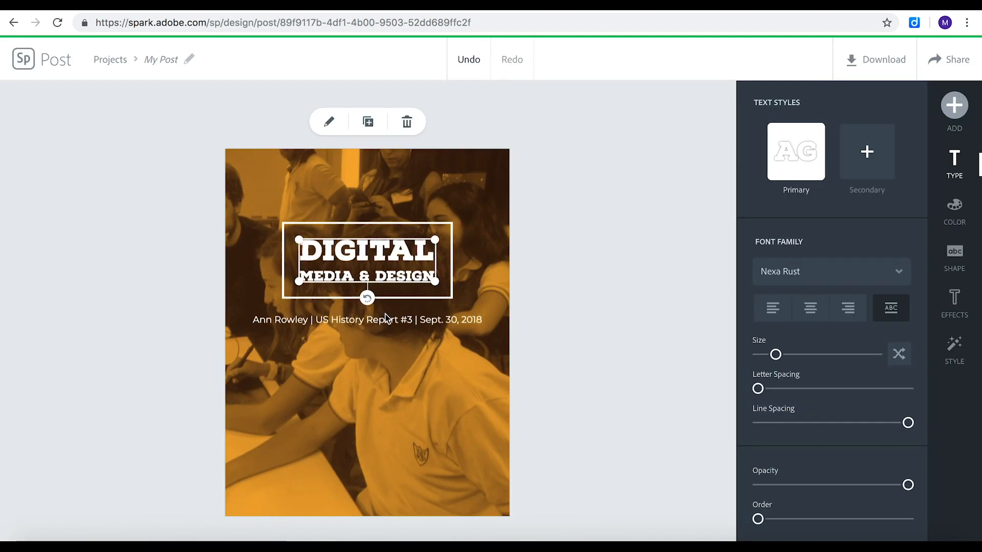
Shift the background photo to the right within the page so the man beside the students is in frame.
left_click(418, 201)
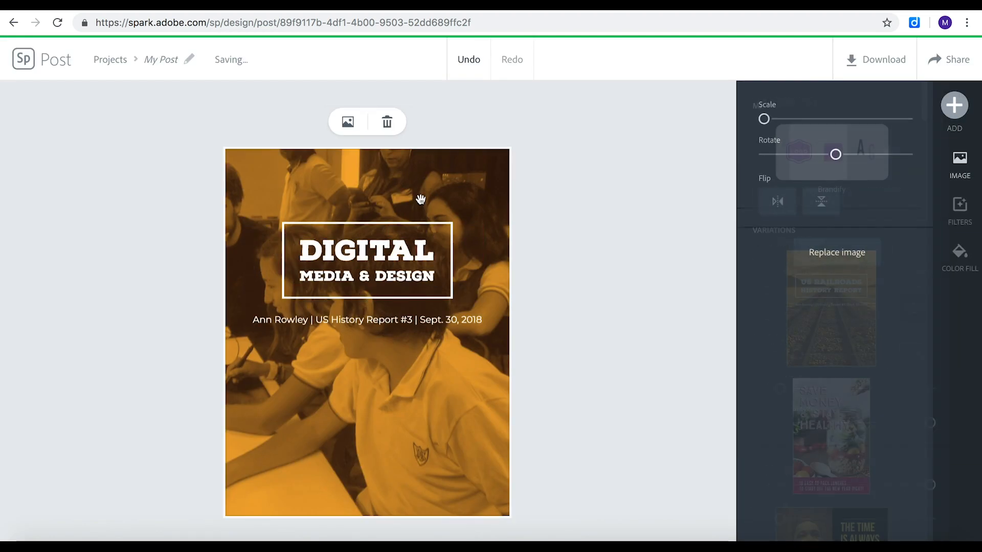
mouse_move(758, 118)
left_mouse_down()
mouse_move(773, 120)
mouse_move(762, 121)
left_mouse_up()
left_click_drag(413, 423, 531, 408)
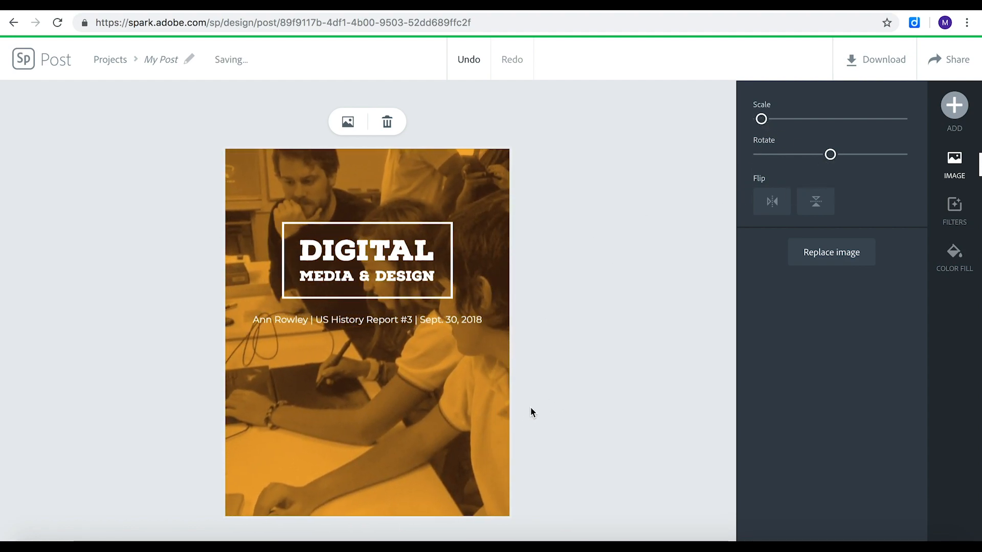
Rotate the background photo slightly, reposition it and enlarge it a little to fill the page.
left_click_drag(831, 154, 837, 157)
left_click_drag(761, 119, 768, 120)
left_click_drag(362, 422, 397, 417)
left_click_drag(766, 119, 761, 119)
left_click_drag(415, 418, 368, 391)
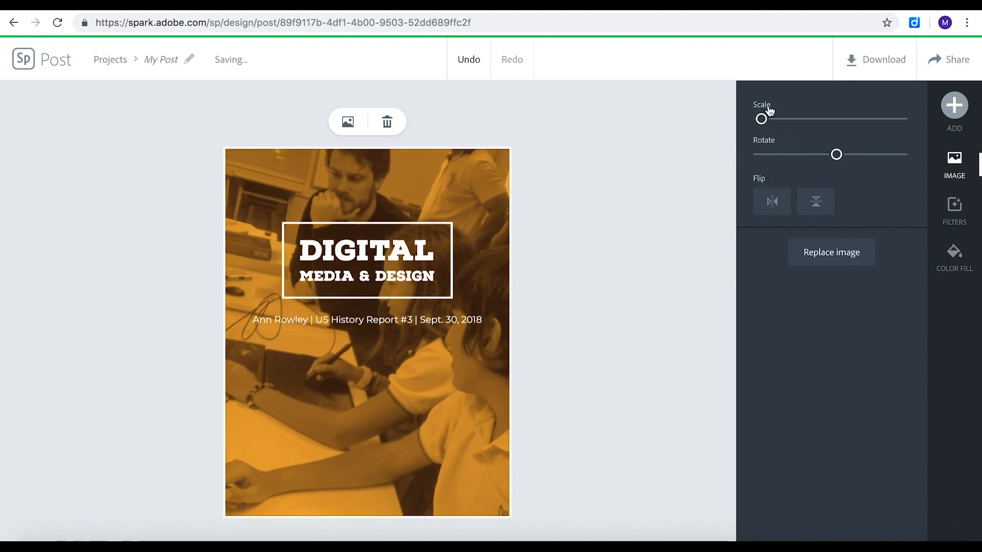
left_click_drag(761, 119, 765, 118)
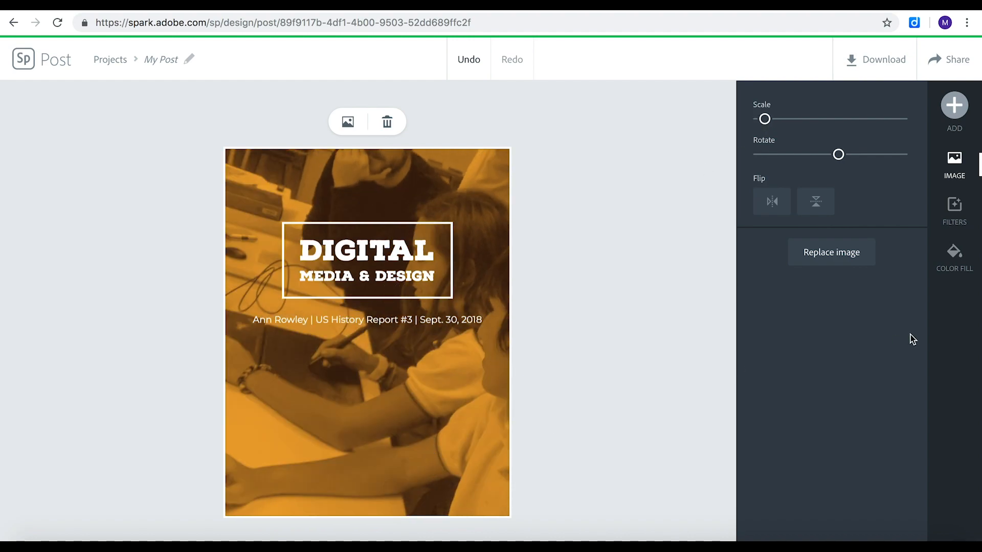
Try shuffled colour variations of the Matte and Colorize filters on the background photo, ending on the orange Colorize tint.
left_click(953, 217)
left_click(779, 427)
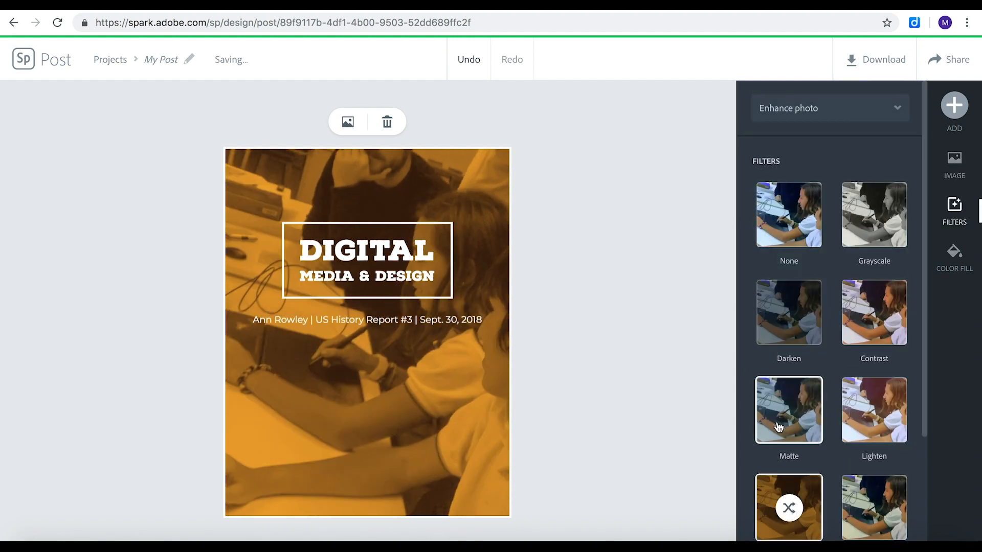
left_click(787, 410)
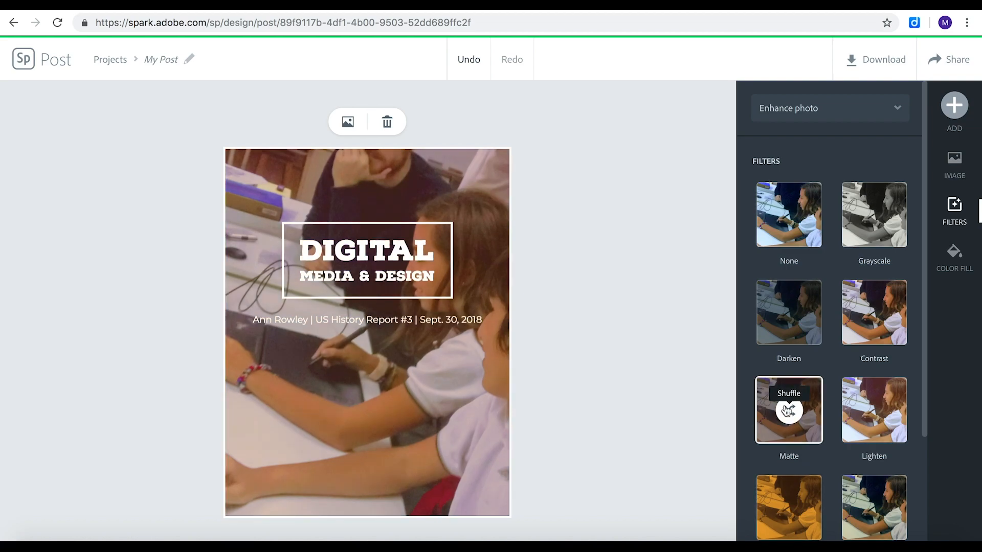
left_click(787, 410)
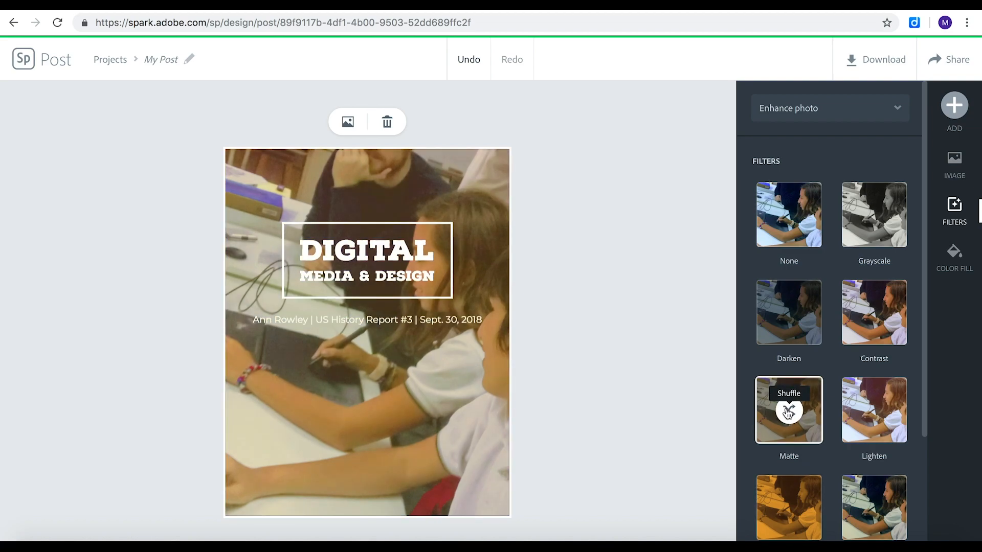
scroll(787, 410, "down", 2)
left_click(790, 413)
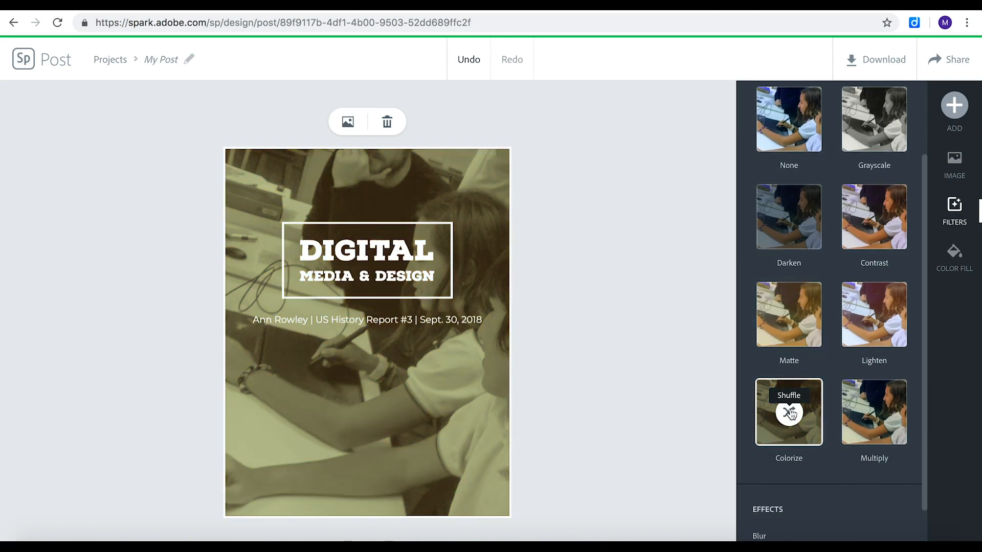
left_click(791, 412)
left_click(790, 413)
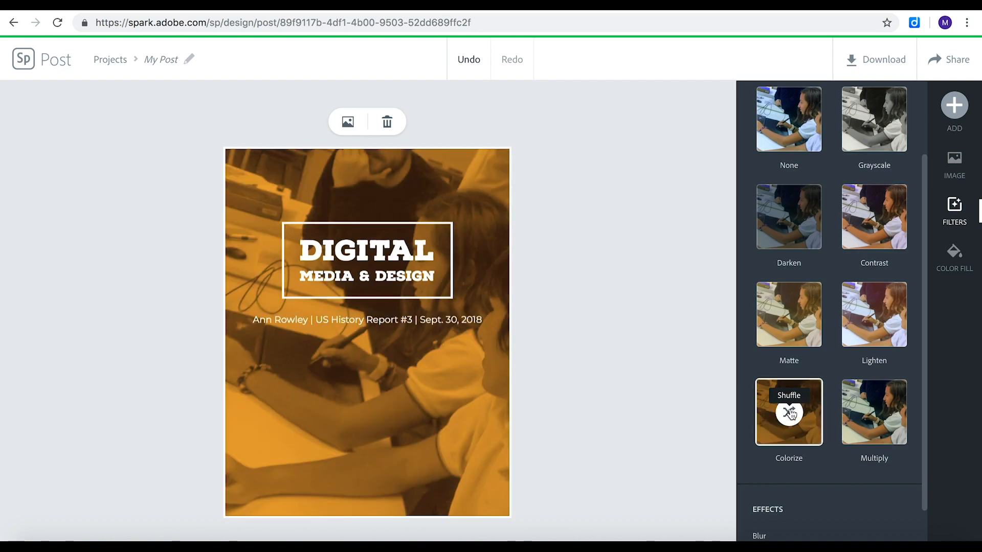
Set the title's font to Quicksand Bold.
left_click(406, 276)
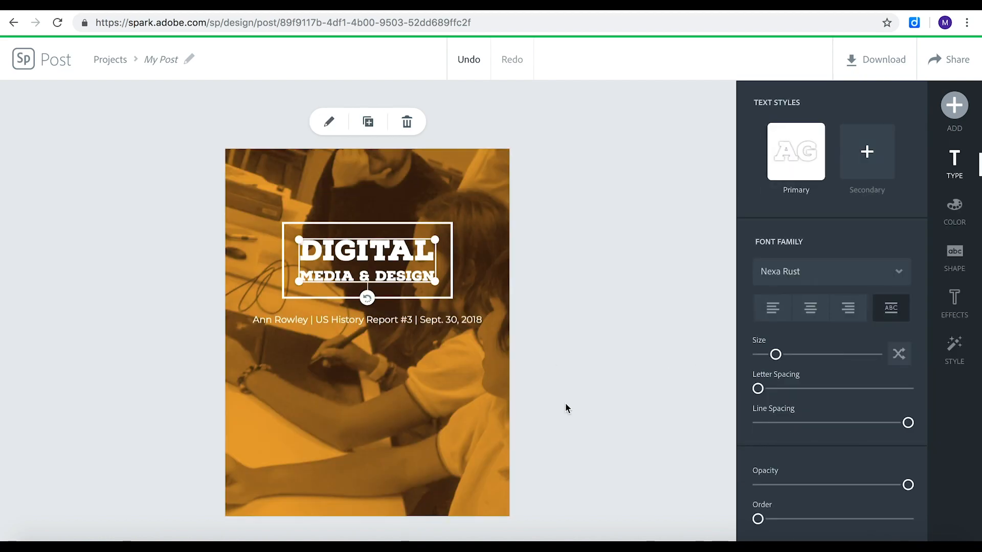
left_click(858, 274)
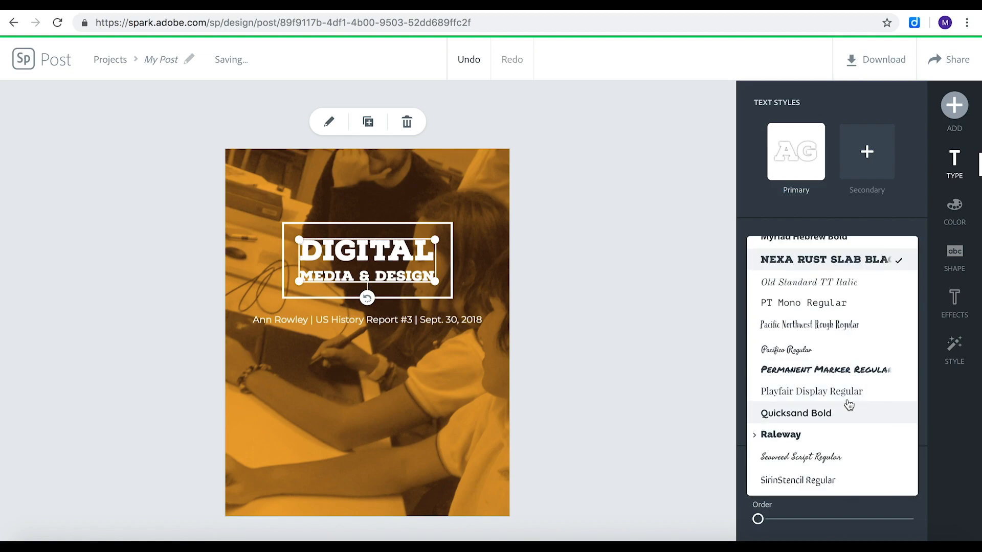
left_click(798, 414)
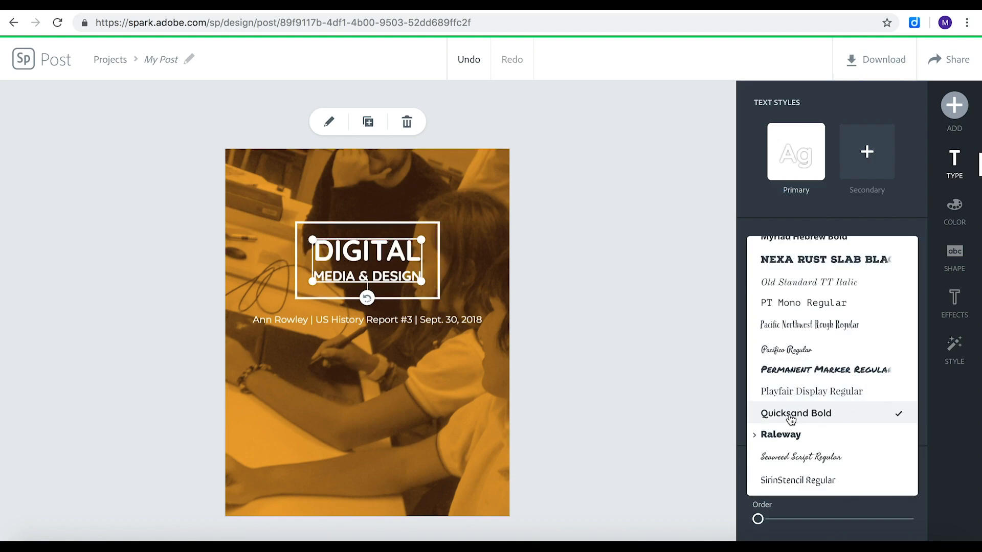
Give the title the suggested style with pink condensed capitals on an off-white rounded shape, and adjust its size and position.
left_click(954, 350)
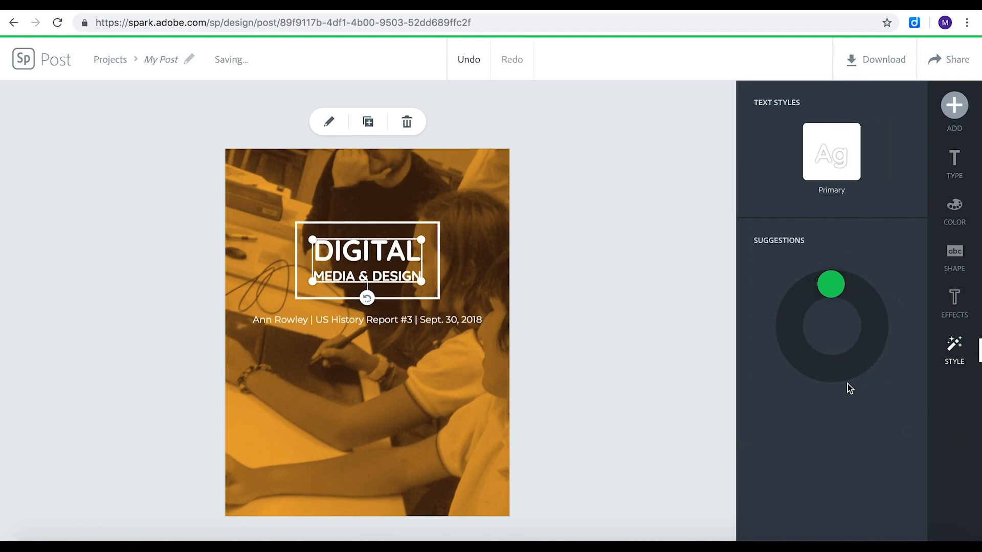
left_click_drag(833, 285, 883, 338)
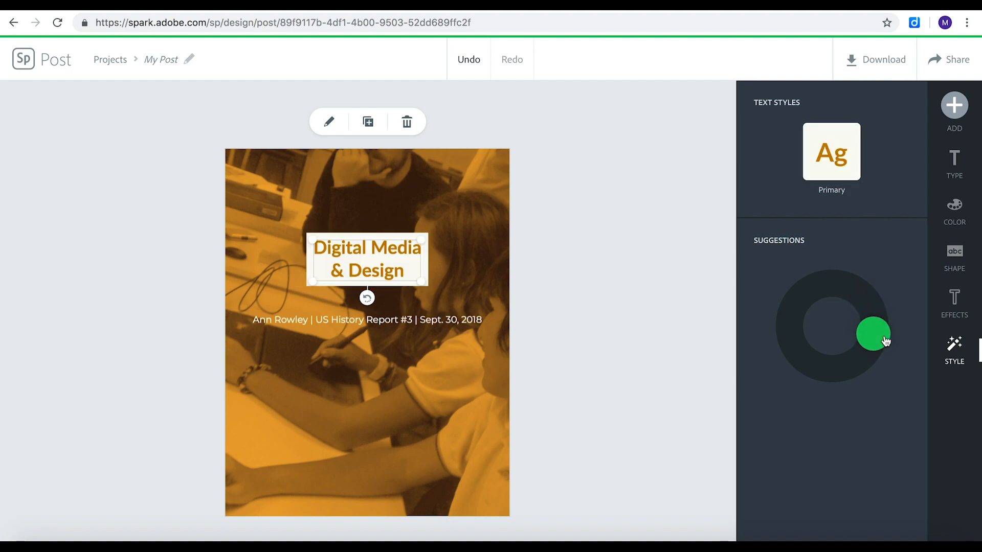
left_click_drag(424, 284, 444, 295)
left_click_drag(383, 265, 375, 262)
left_click_drag(868, 366, 851, 290)
left_click_drag(432, 292, 454, 293)
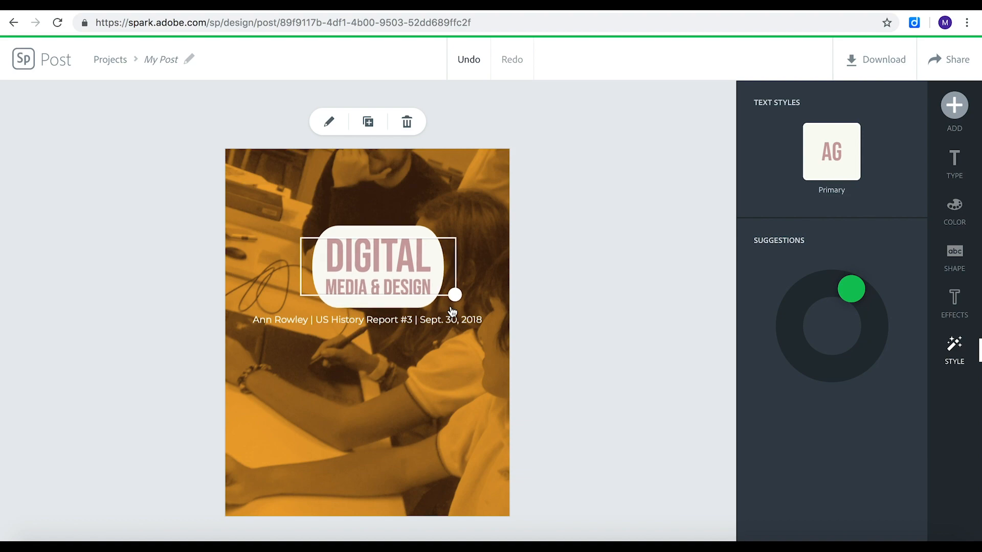
Try the Shadow text effect with a slightly shorter distance on the title, and replace it with the Cutout effect.
left_click(954, 302)
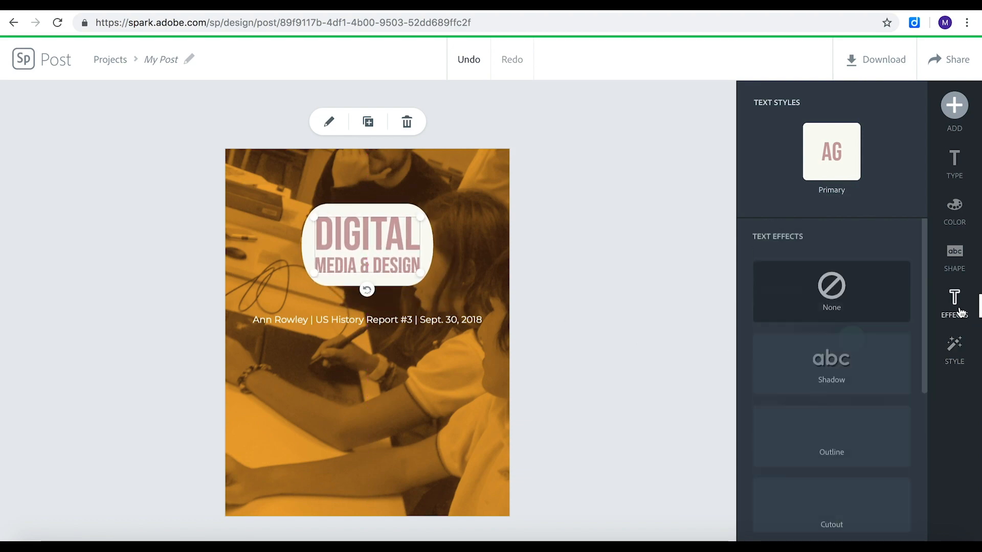
left_click(838, 390)
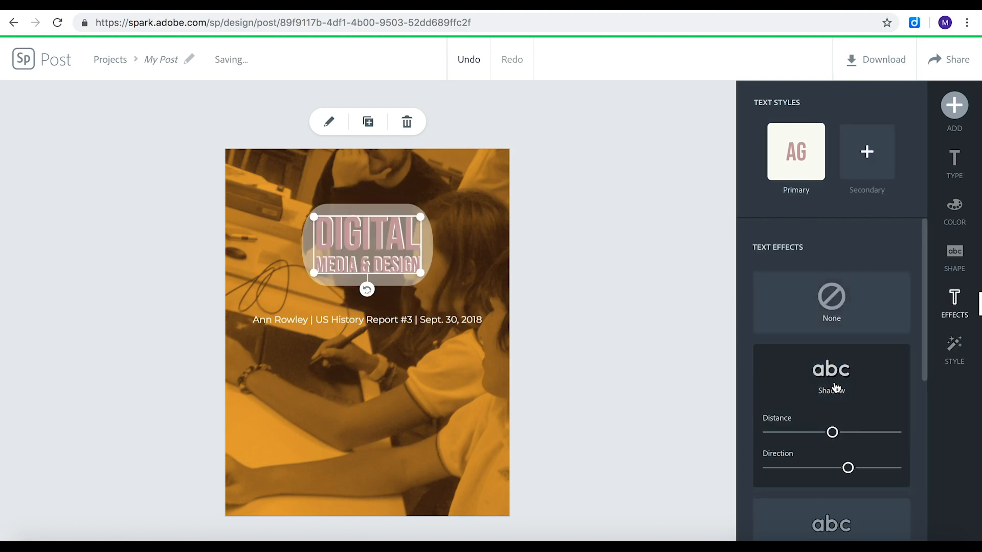
left_click_drag(832, 432, 825, 434)
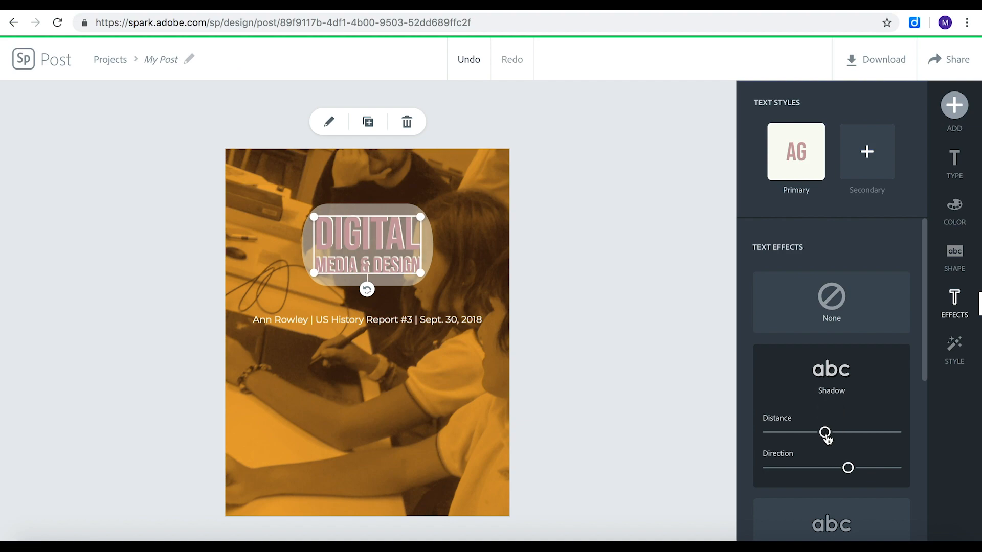
scroll(891, 460, "down", 3)
left_click(837, 456)
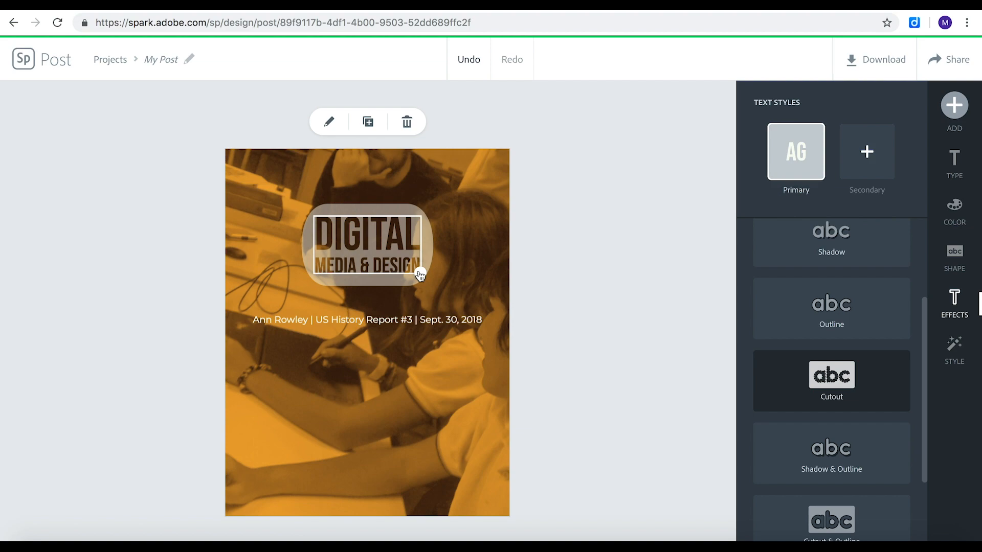
Enlarge the title and center it horizontally in the upper part of the page.
left_click_drag(420, 272, 454, 291)
left_click_drag(396, 261, 378, 243)
left_click_drag(439, 278, 402, 249)
Replace the author's name at the start of the subtitle with "Aula 204".
left_click(289, 317)
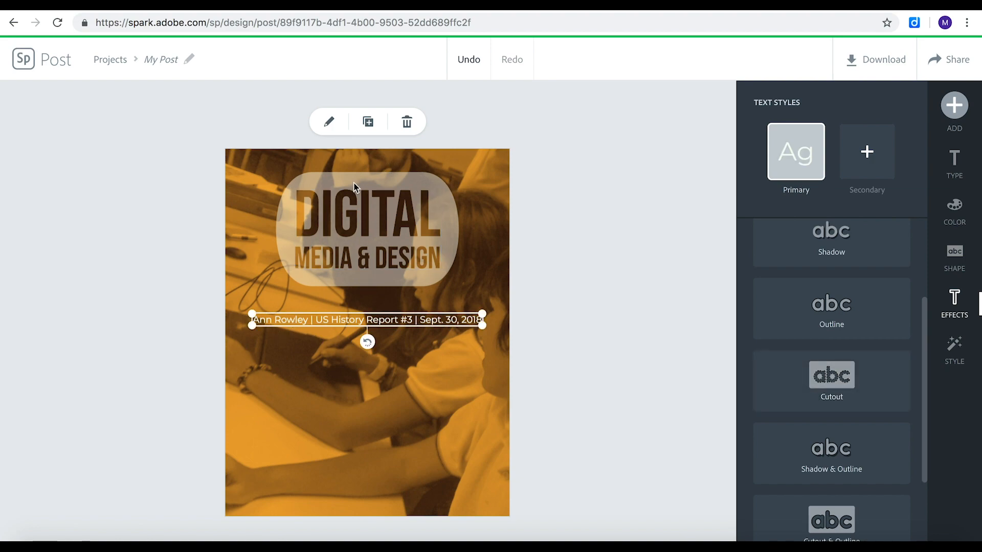
left_click(335, 122)
left_click_drag(480, 206, 286, 206)
type("204")
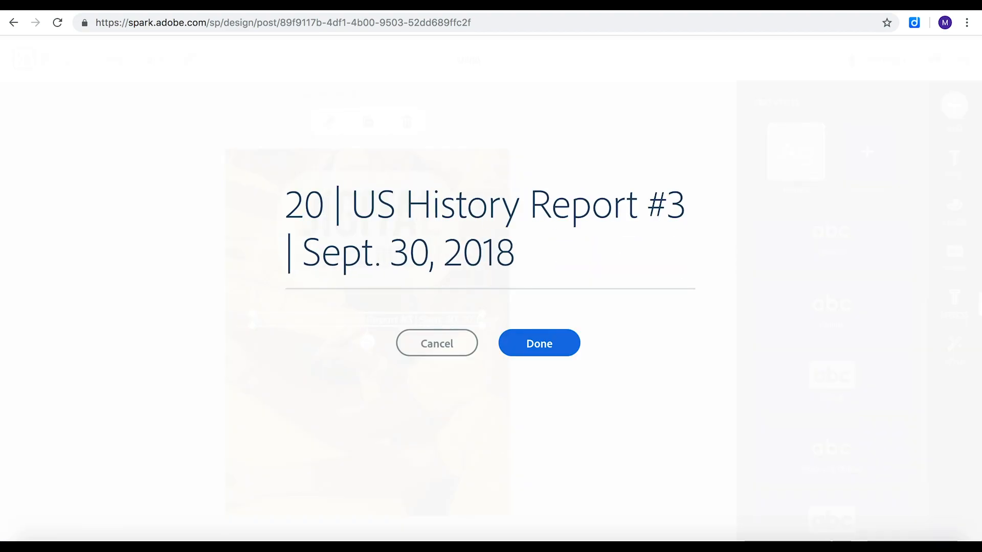
type("Aula 204")
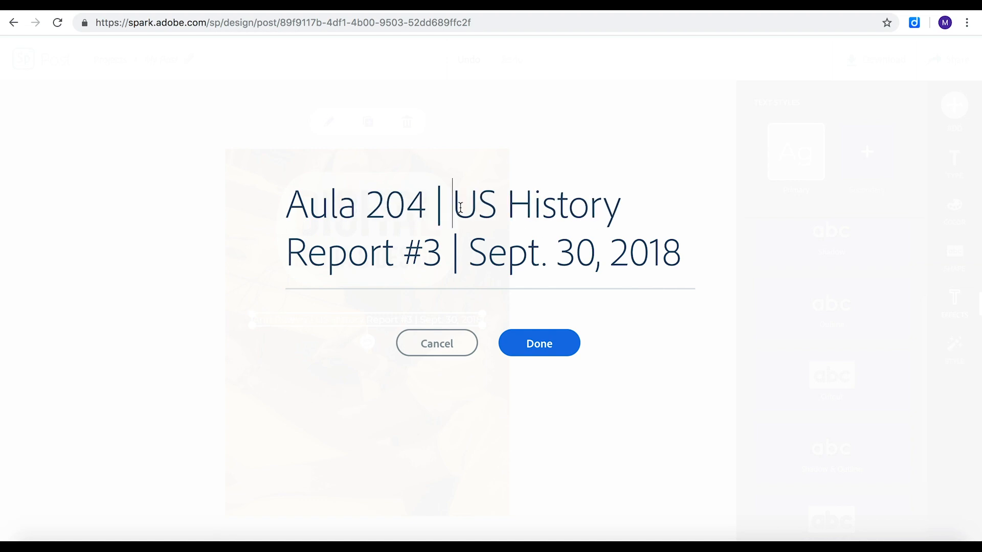
Replace "US History Report #3" in the subtitle with "Senior 5".
left_click_drag(461, 208, 627, 212)
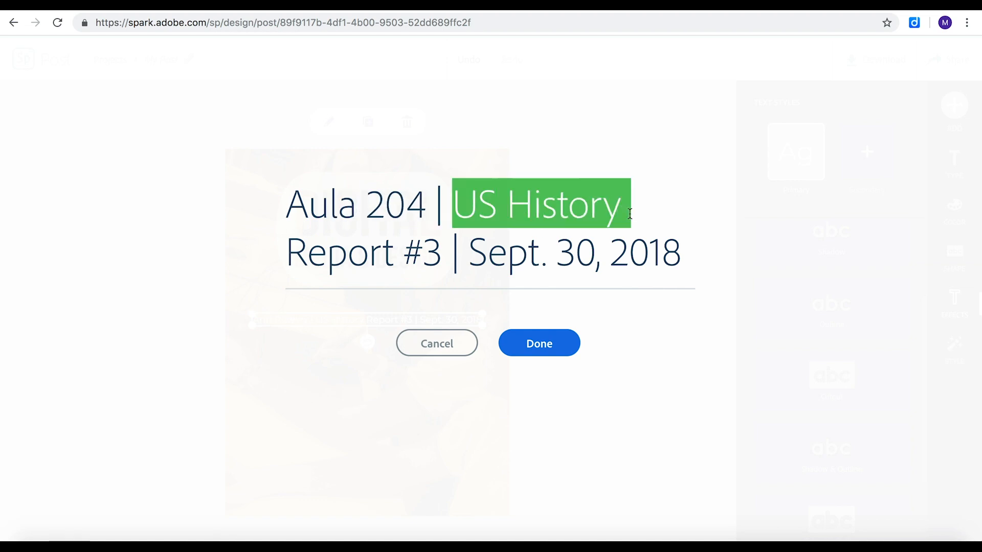
type("Senior ")
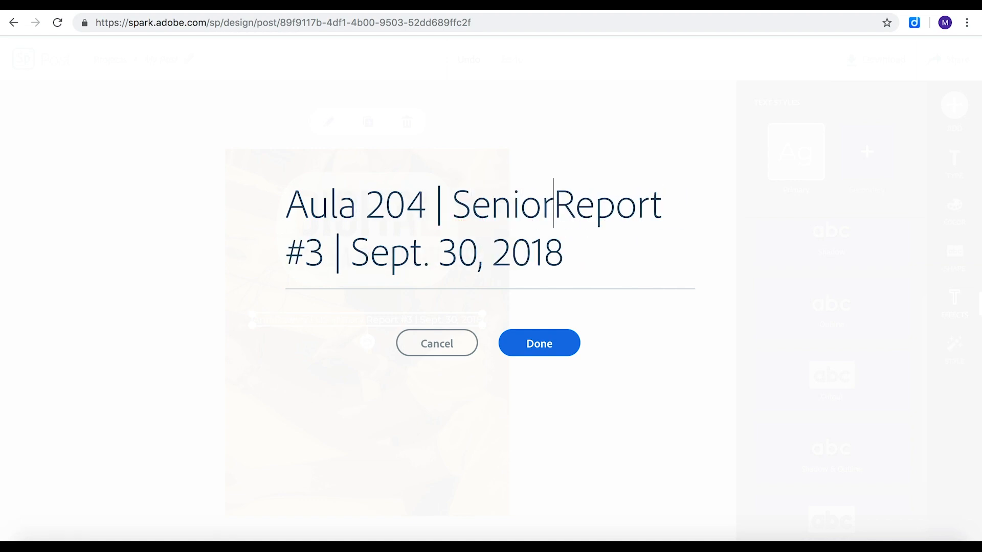
type("5")
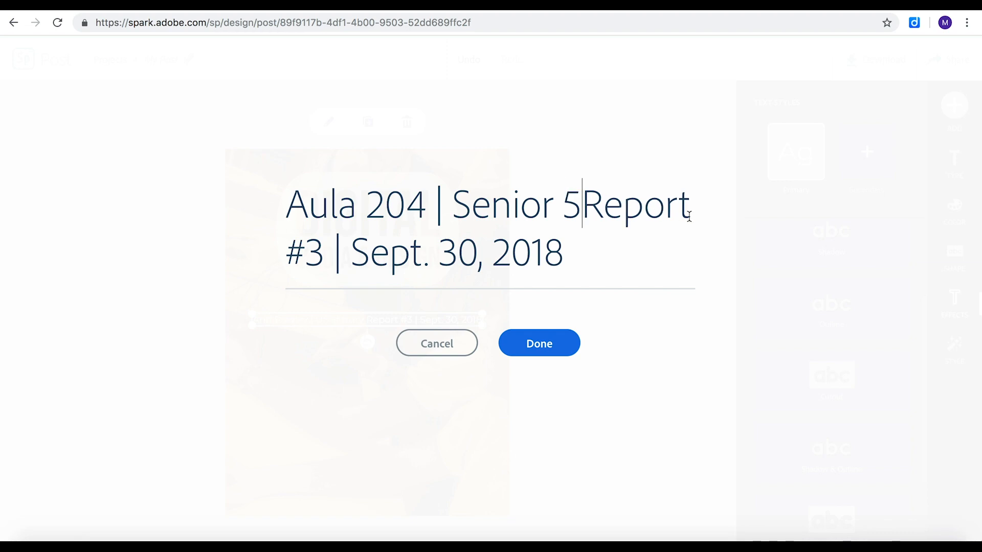
left_click_drag(582, 211, 713, 221)
key("BackSpace")
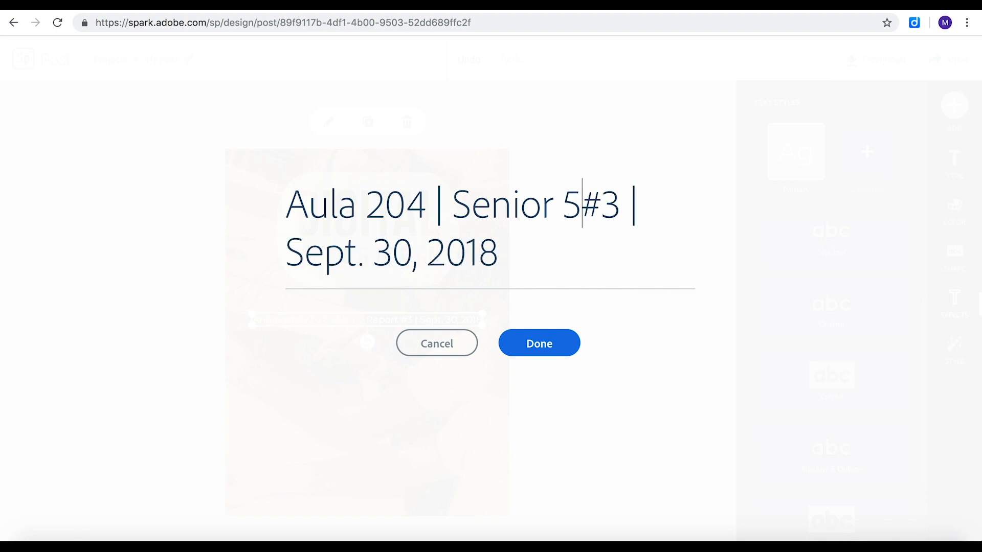
key("Delete")
key("Delete")
Change the subtitle's date to "July 2019", then enlarge the subtitle and move it to the lower part of the poster.
left_click_drag(612, 219, 627, 239)
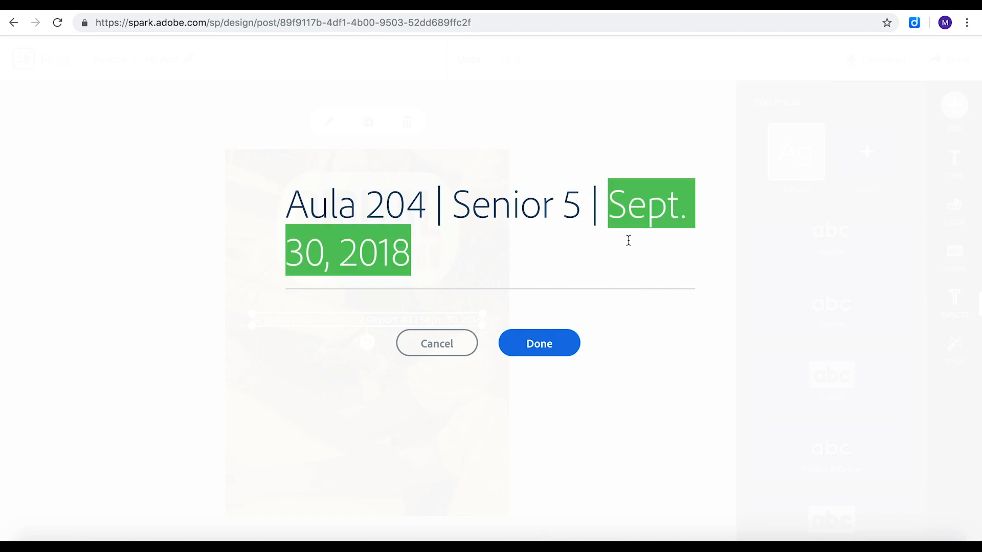
type("July 2019")
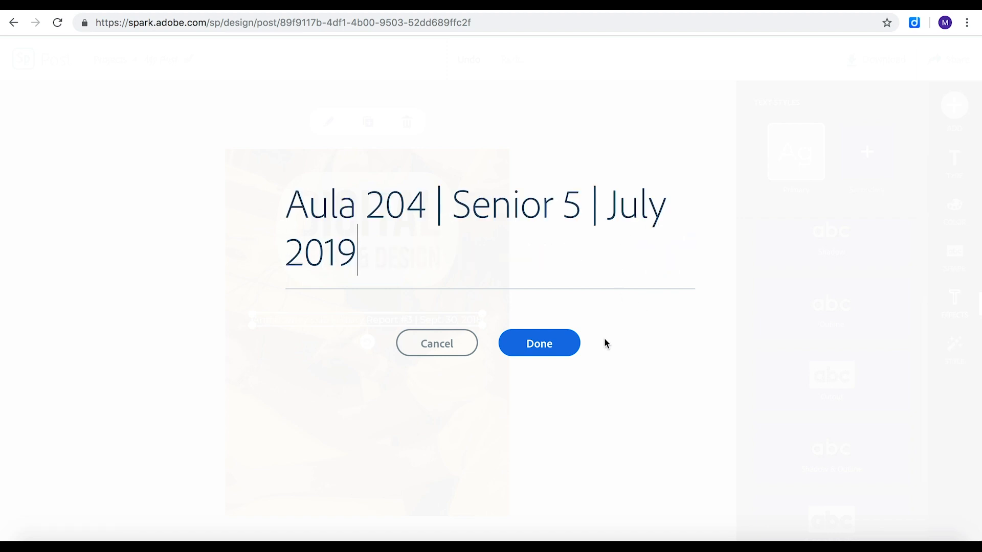
left_click(539, 346)
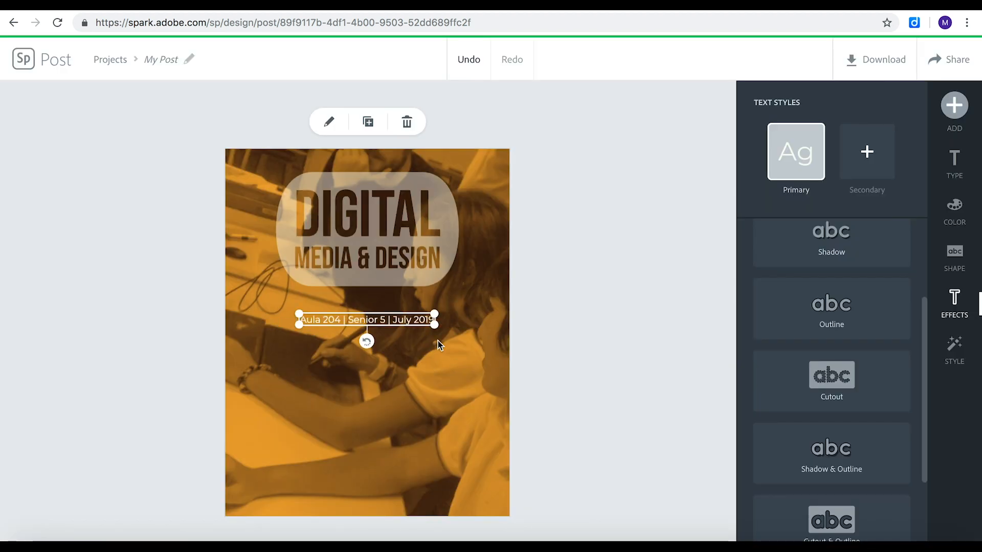
left_click_drag(400, 327, 387, 425)
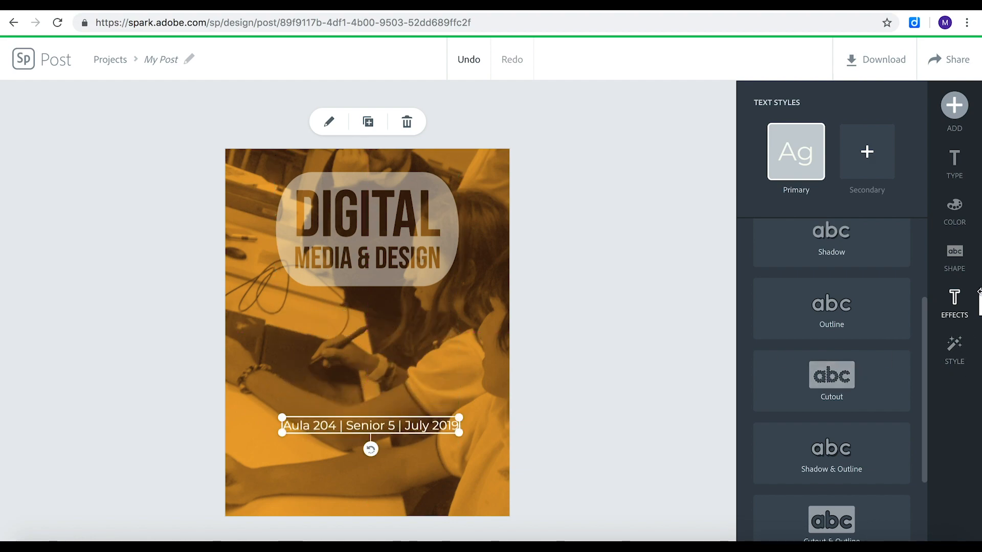
Search the icons for "media", add the picture, film strip and music note icon, and place it between the title and subtitle.
left_click(955, 105)
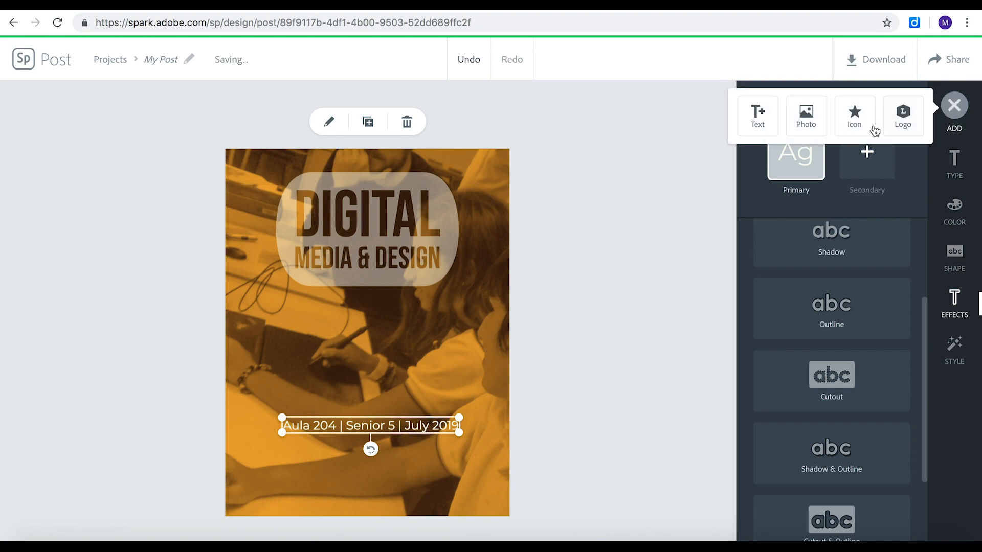
left_click(855, 118)
type("love")
left_click_drag(815, 130, 739, 128)
type("media")
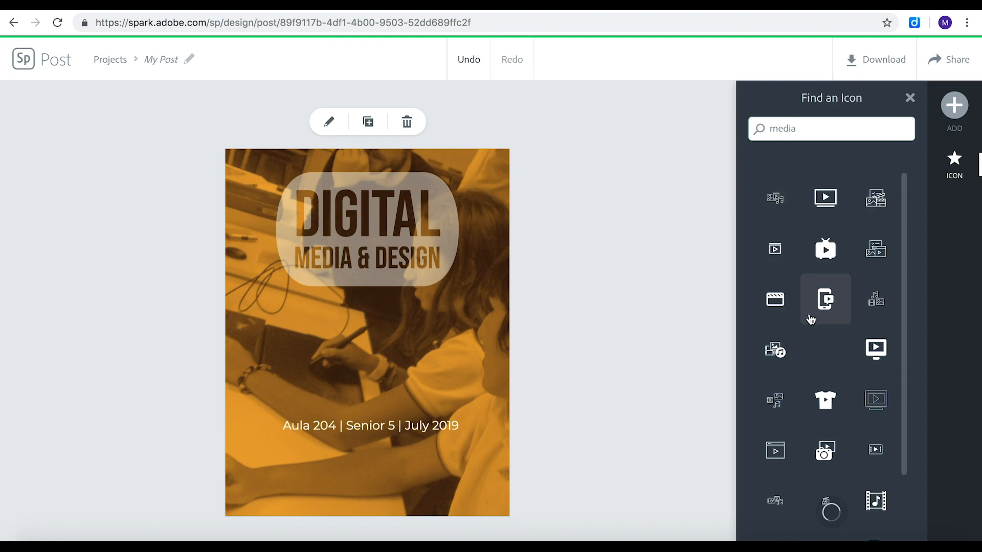
left_click(774, 352)
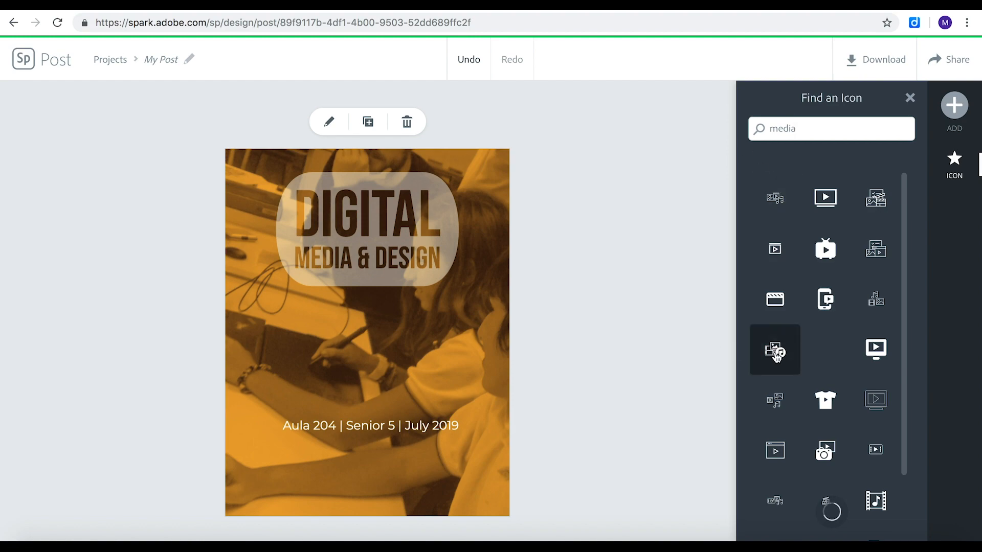
left_click_drag(358, 339, 360, 359)
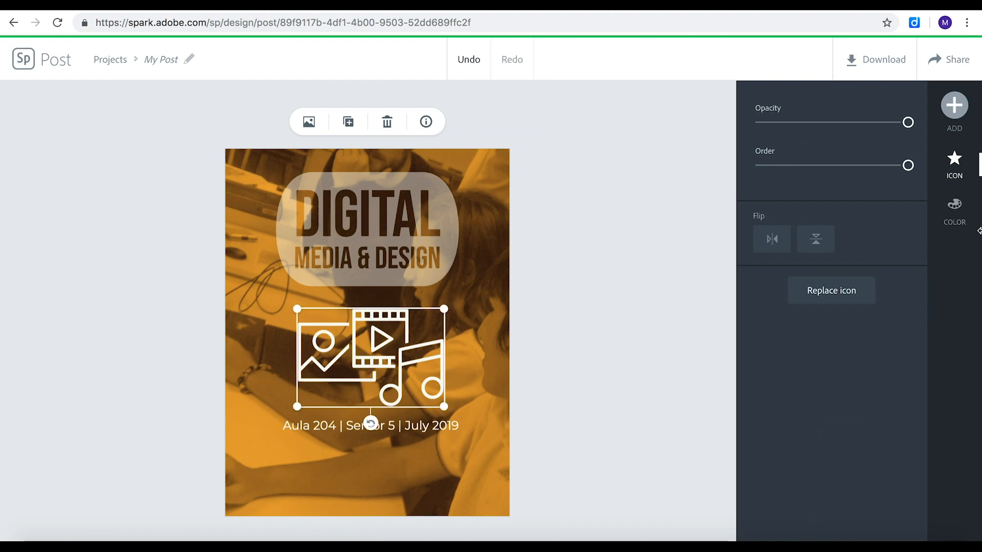
Raise the title's opacity to nearly full so its off-white shape is more solid.
left_click(366, 275)
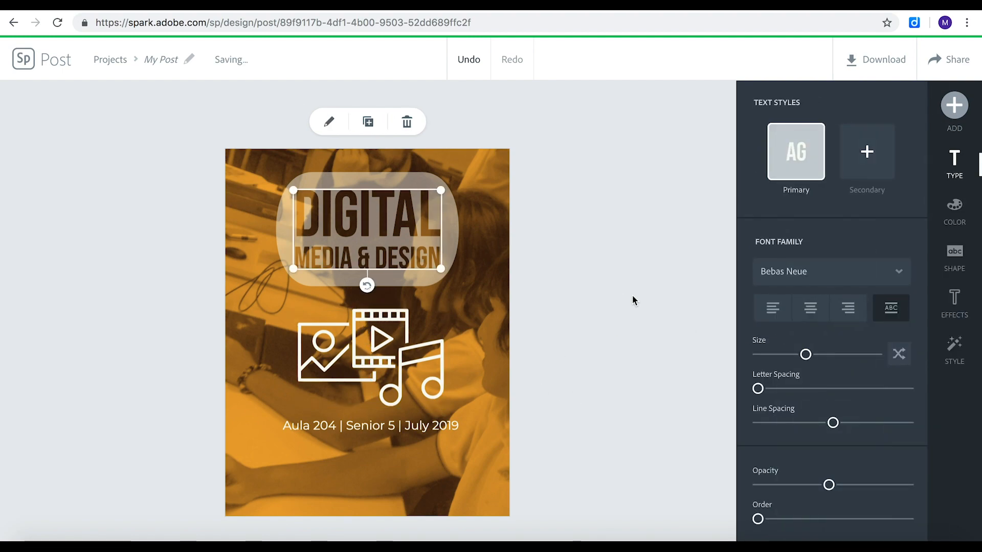
left_click_drag(835, 490, 892, 490)
left_click(662, 448)
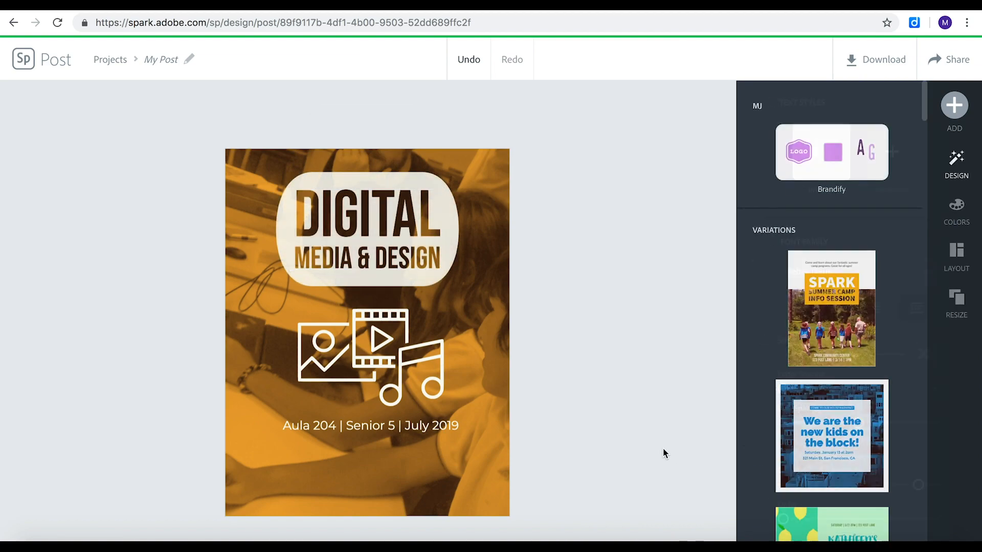
Shrink the media icon slightly and center it horizontally below the title.
left_click(384, 228)
left_click(374, 344)
left_click_drag(445, 312, 421, 324)
left_click_drag(359, 357, 371, 350)
Set the title's letter spacing to 12 and increase its line spacing slightly.
left_click(366, 265)
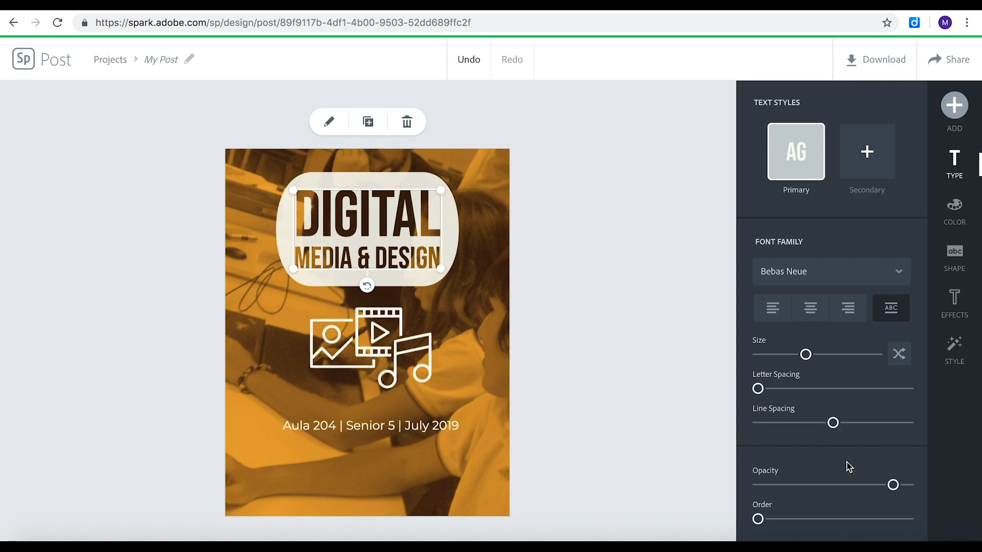
left_click_drag(762, 394, 780, 395)
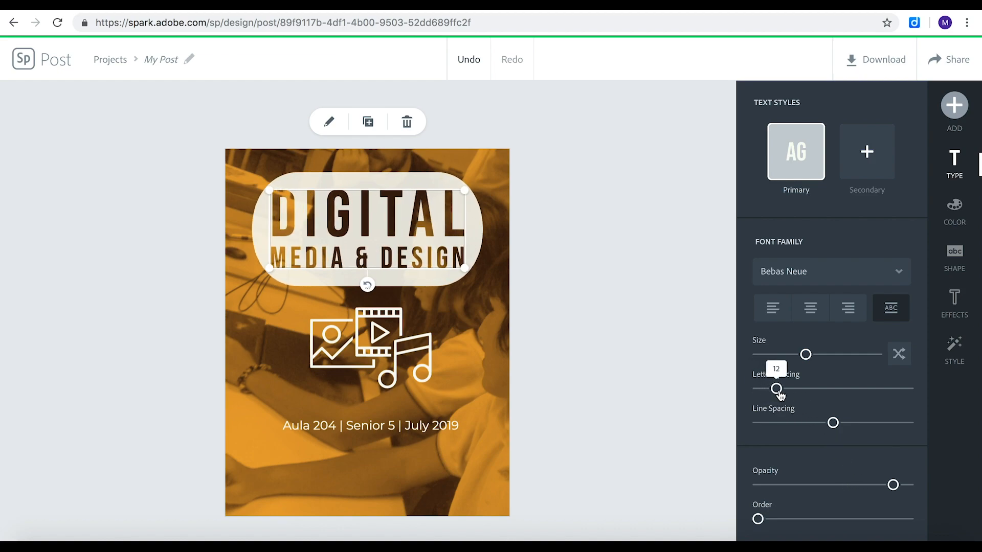
left_click_drag(831, 426, 843, 427)
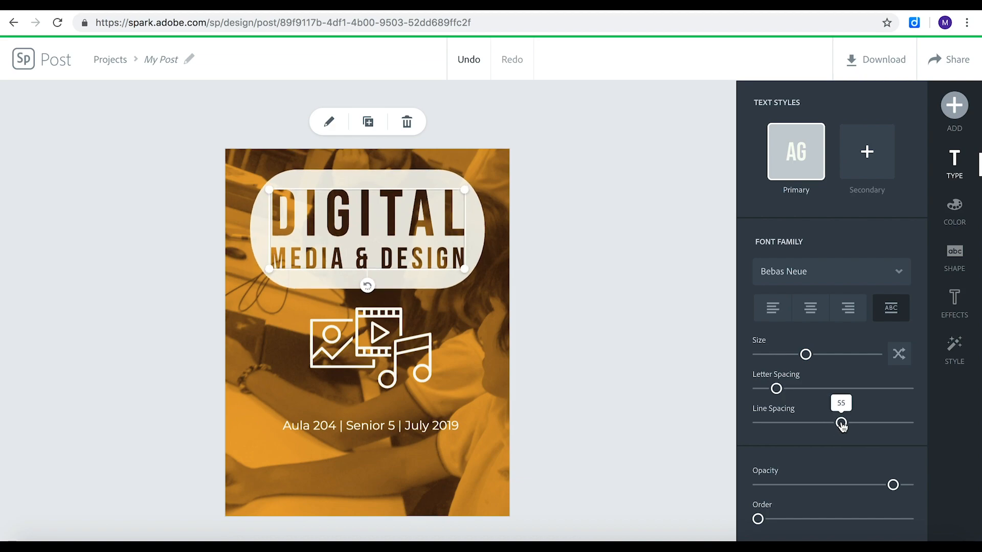
Move the media icon slightly down, farther from the title, and deselect it.
left_click(376, 334)
left_click_drag(376, 334, 376, 348)
left_click(548, 346)
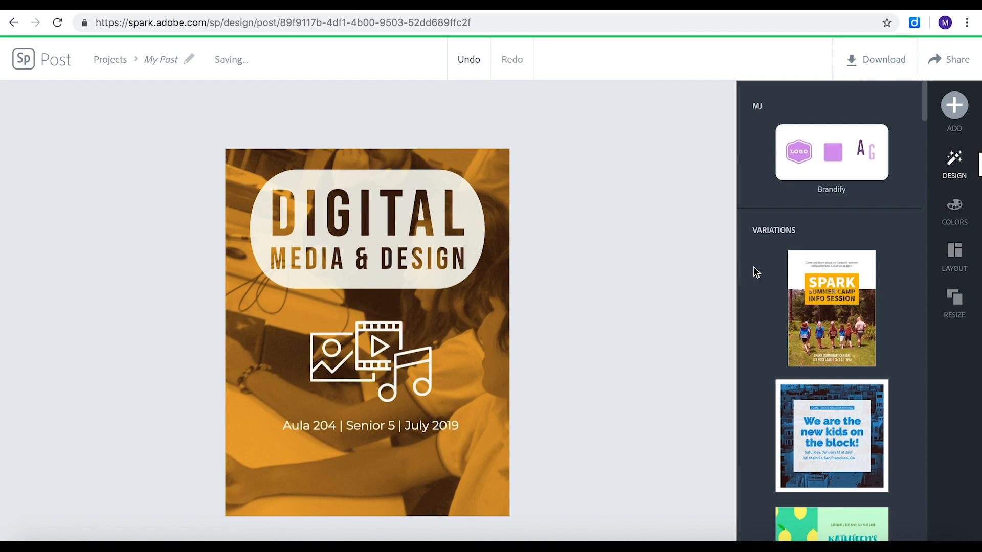
Download the poster as a JPG and open the downloaded file to check it.
left_click(875, 60)
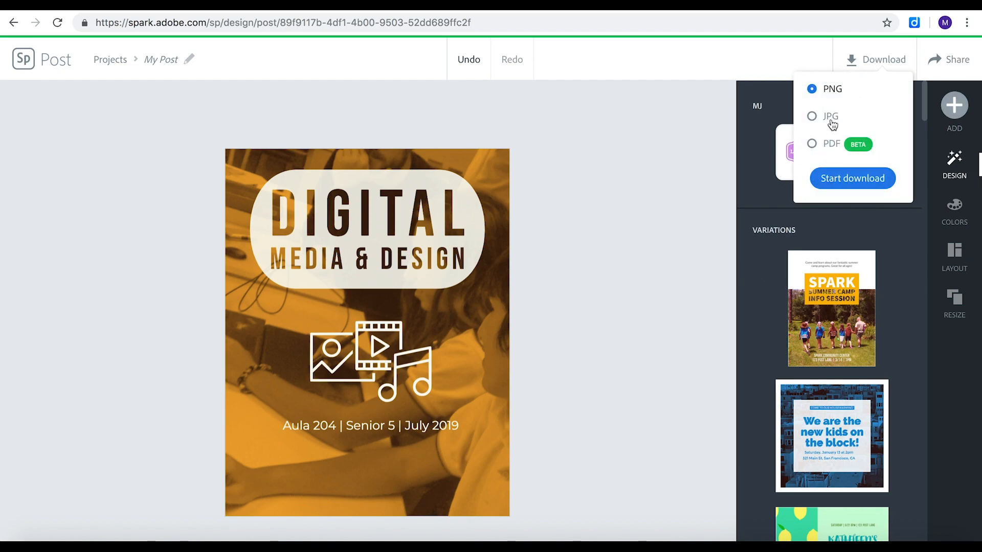
left_click(822, 177)
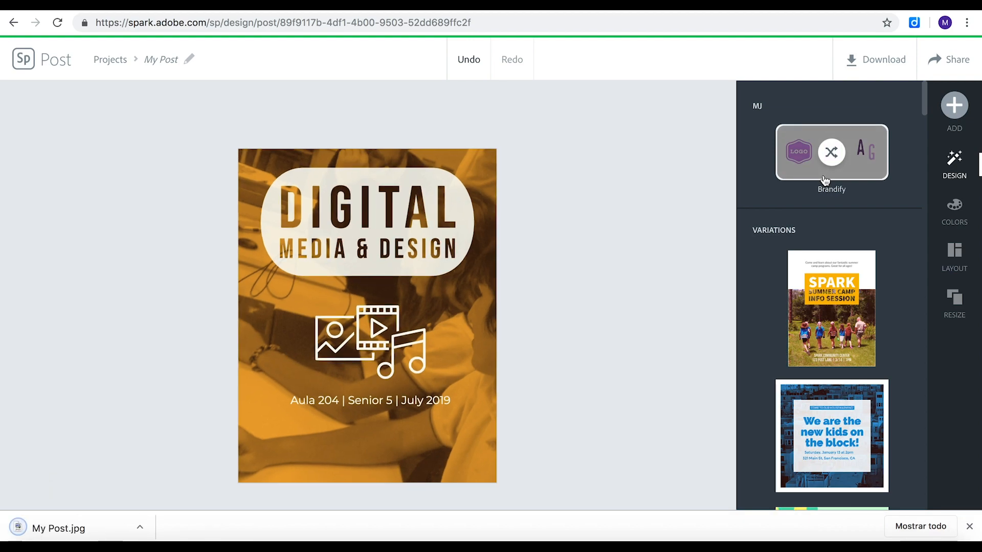
left_click(76, 532)
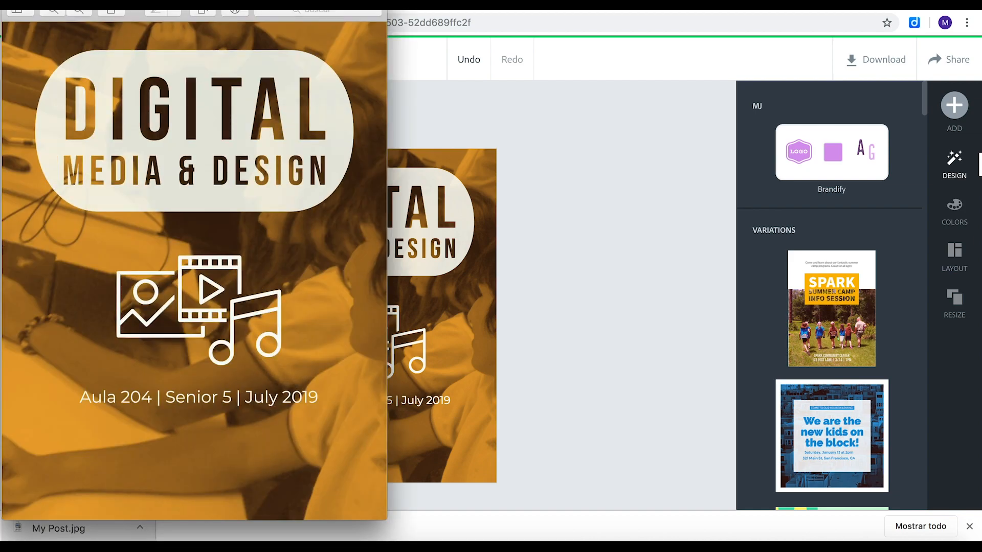
left_click_drag(239, 2, 445, 1)
key("super+q")
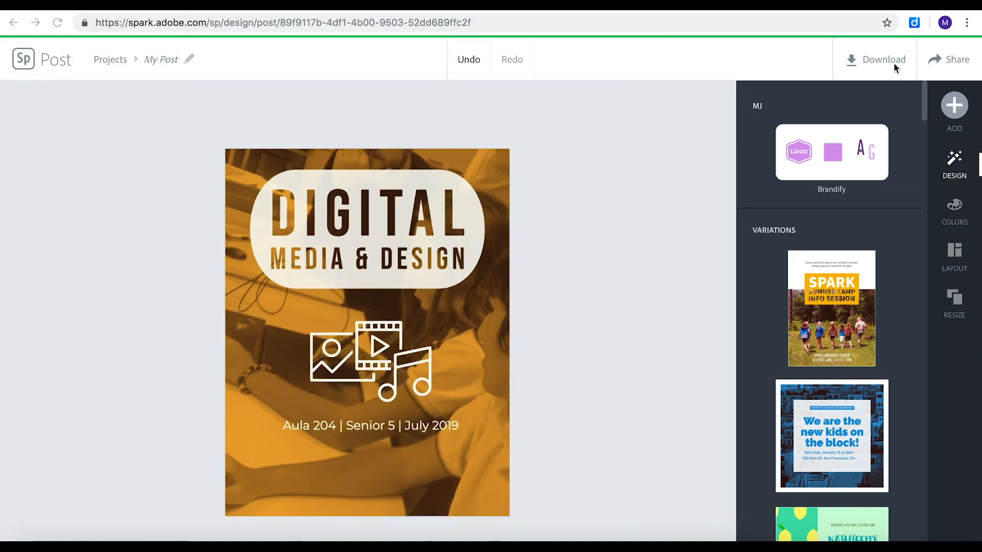
Create a share link for the poster and copy it.
left_click(946, 66)
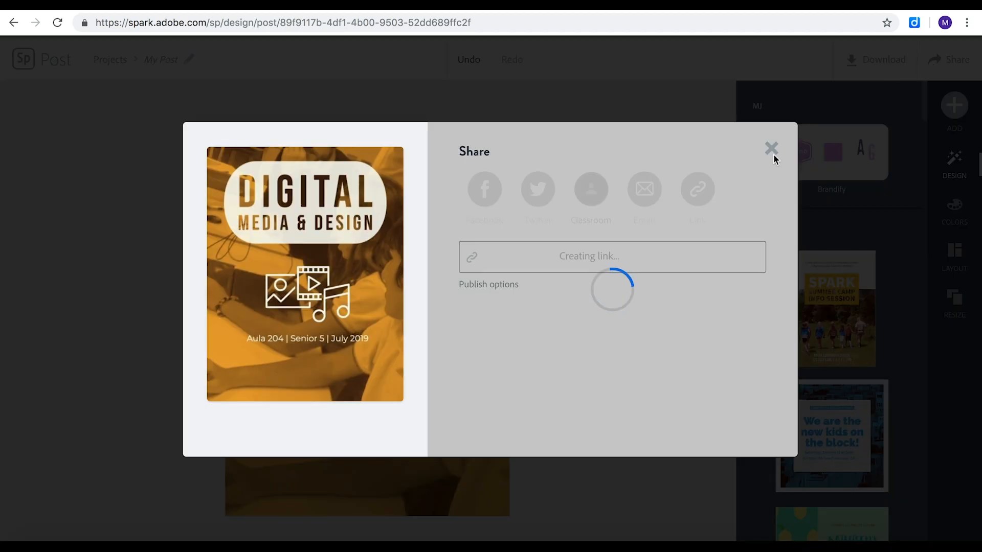
left_click(727, 269)
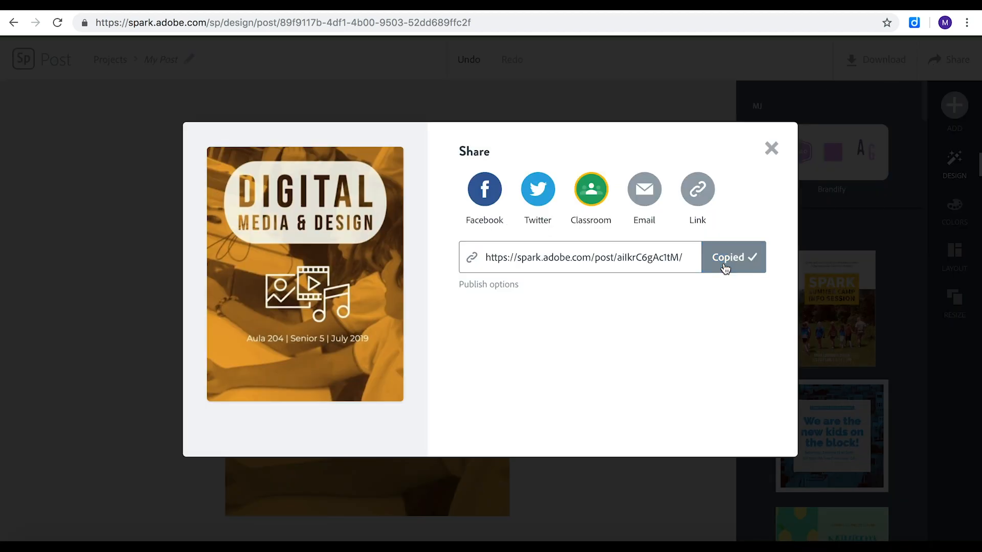
left_click(771, 148)
Switch to the Belgrano Day School site and show the updates of the course S5 - R5 AS Digital Media & Design - 2019.
left_click(774, 6)
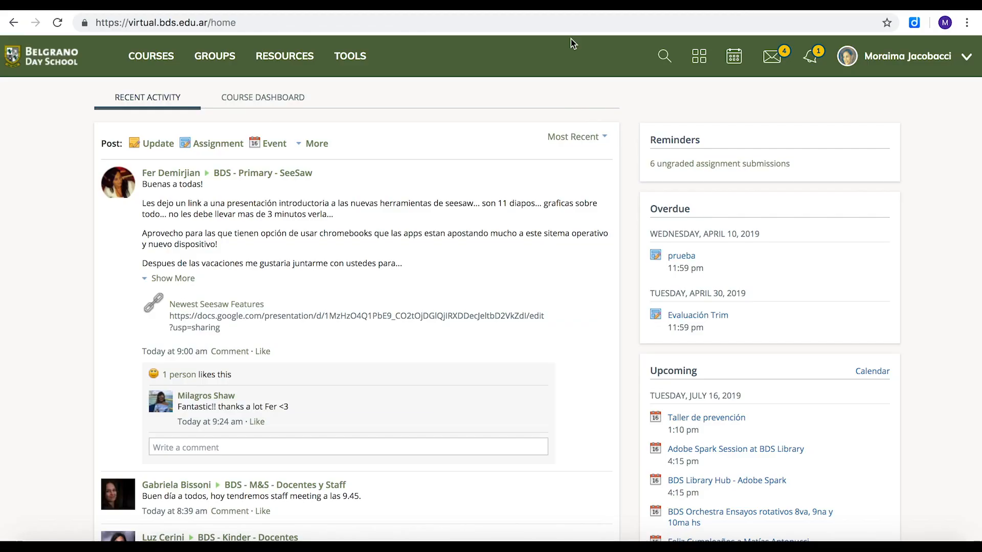
left_click(157, 60)
left_click(617, 199)
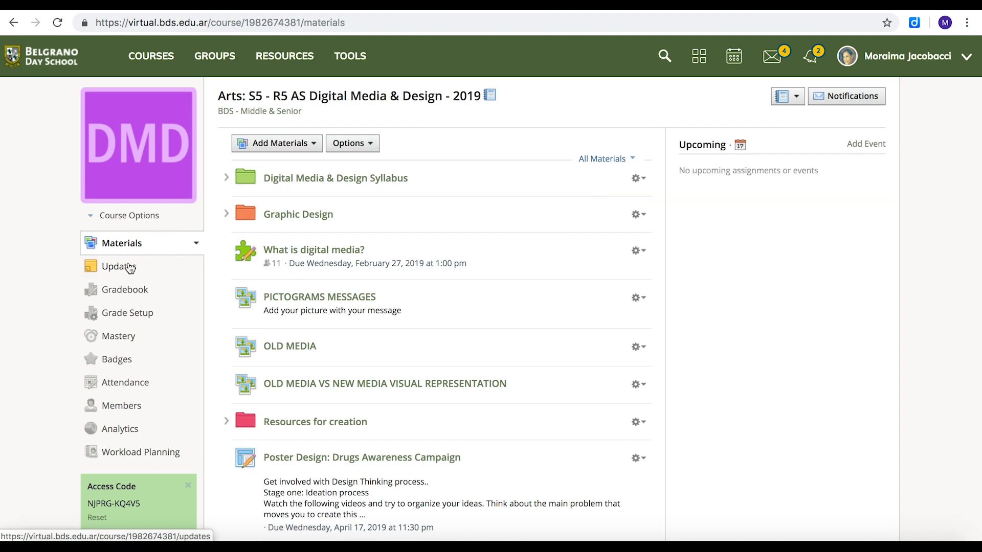
left_click(126, 269)
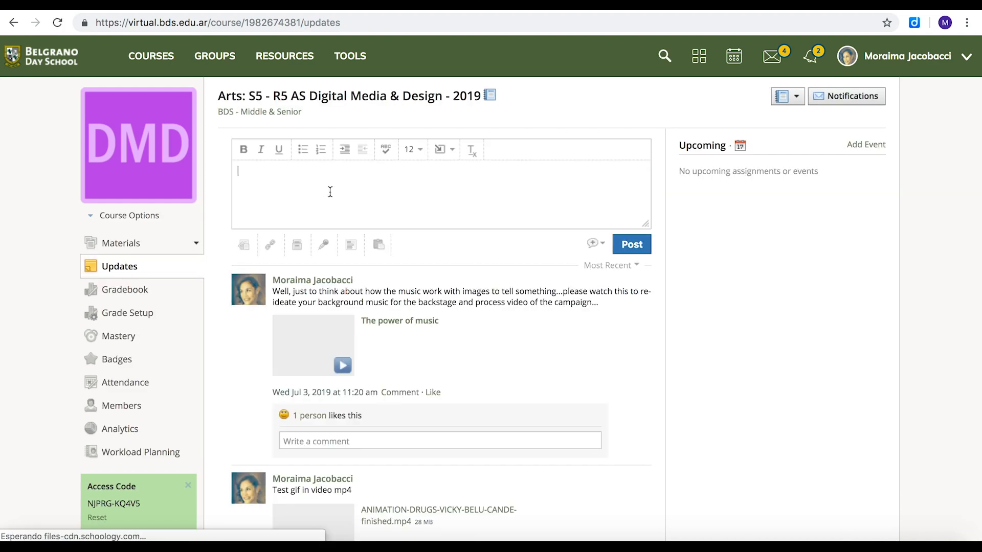
Publish a course update reading "My post!" with My Post.jpg from the Descargas folder attached.
left_click(244, 245)
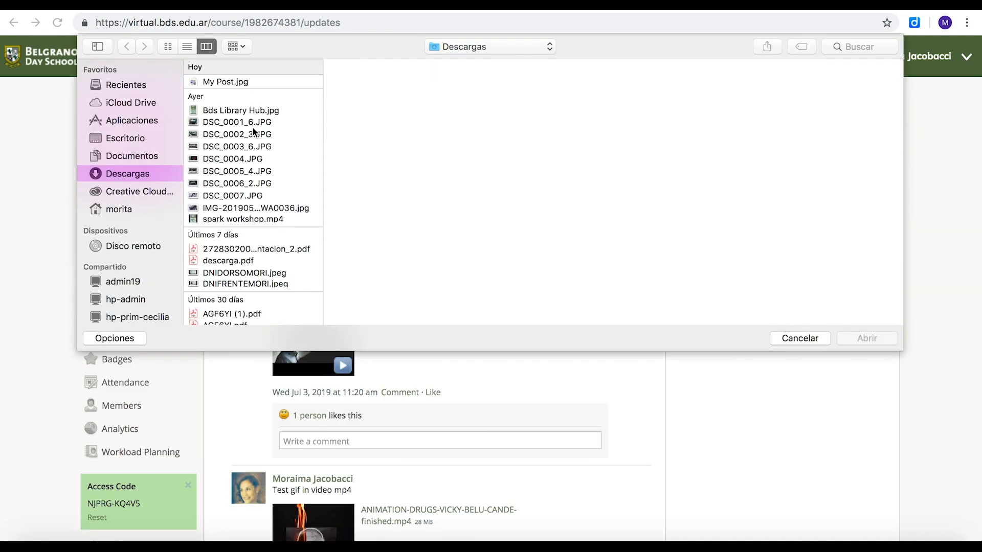
left_click(236, 83)
left_click(867, 338)
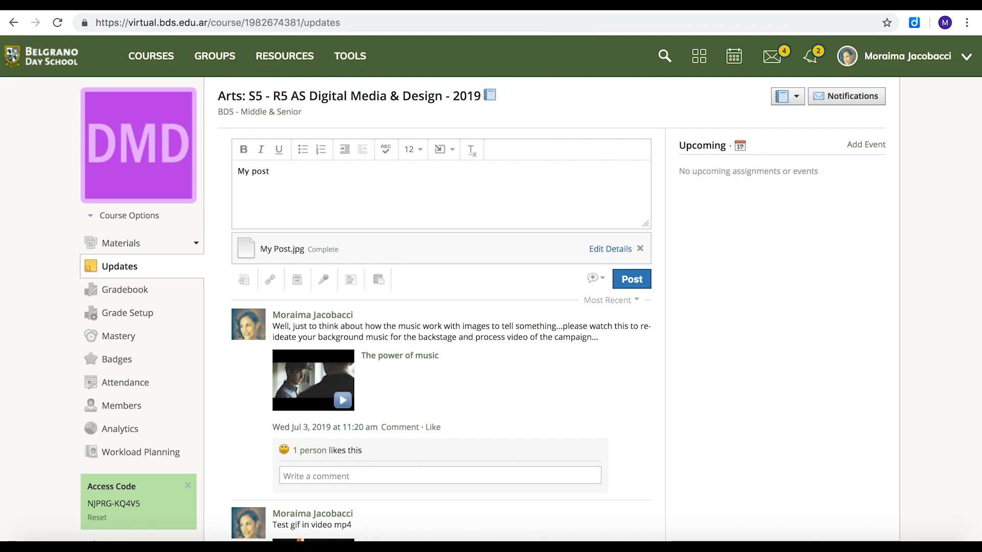
left_click(632, 281)
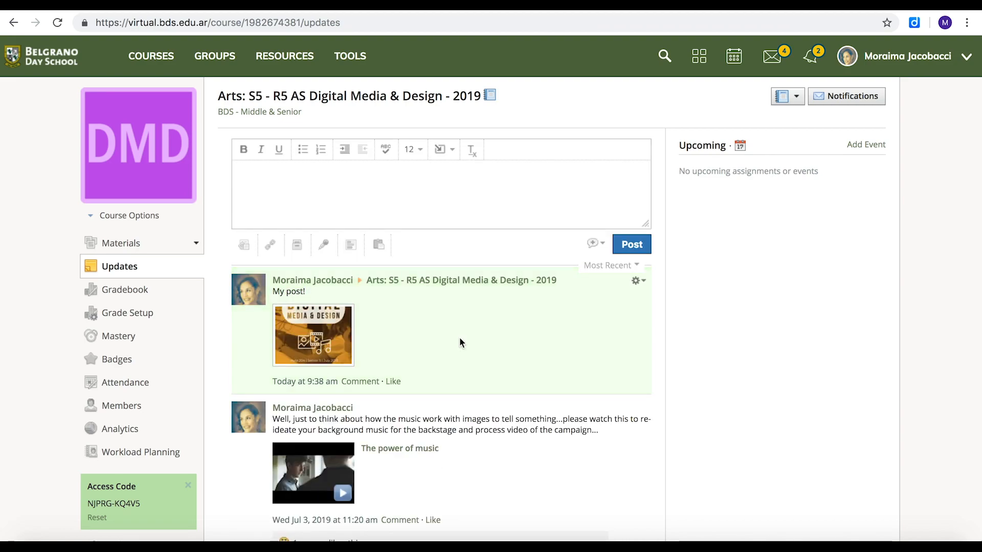